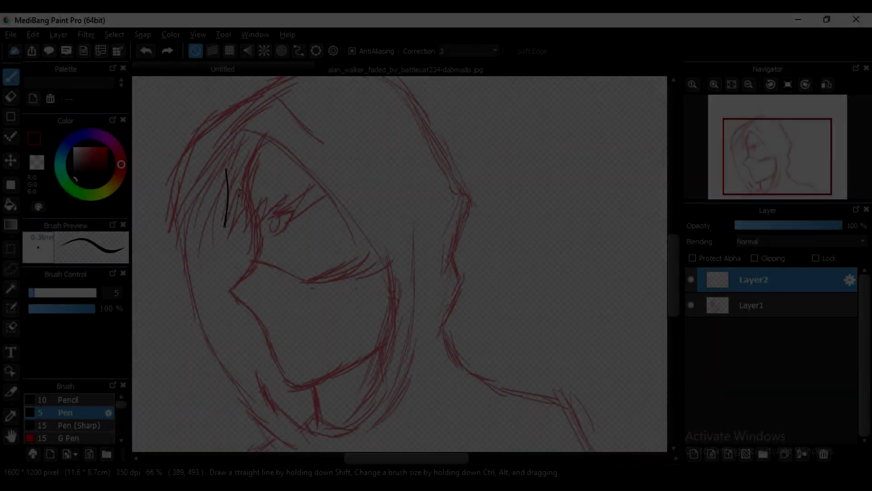
# Ink the zigzag hair fringe and trace the face's side arc, undoing misplaced attempts
pyautogui.moveTo(224, 226)
pyautogui.mouseDown()
pyautogui.moveTo(250, 195)
pyautogui.moveTo(290, 213)
pyautogui.moveTo(336, 192)
pyautogui.mouseUp()
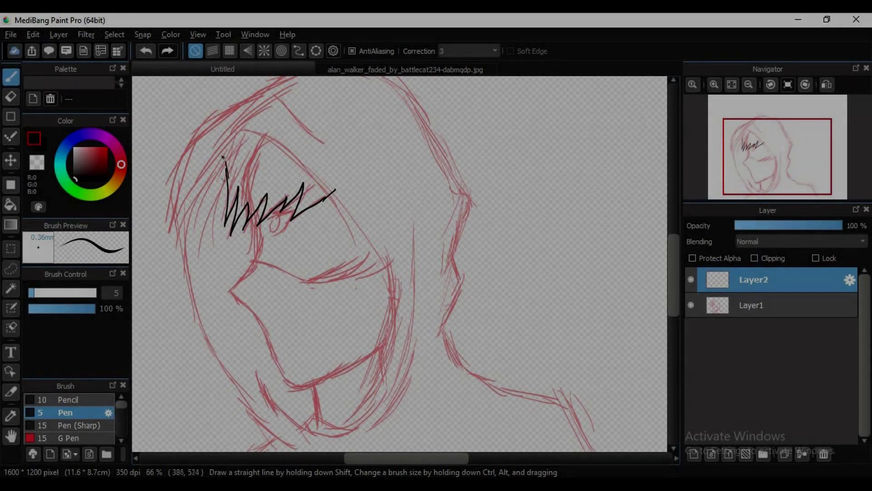
pyautogui.moveTo(223, 154); pyautogui.dragTo(227, 181)
pyautogui.moveTo(236, 130)
pyautogui.mouseDown()
pyautogui.moveTo(334, 193)
pyautogui.moveTo(397, 290)
pyautogui.mouseUp()
pyautogui.hotkey('ctrl', 'z')
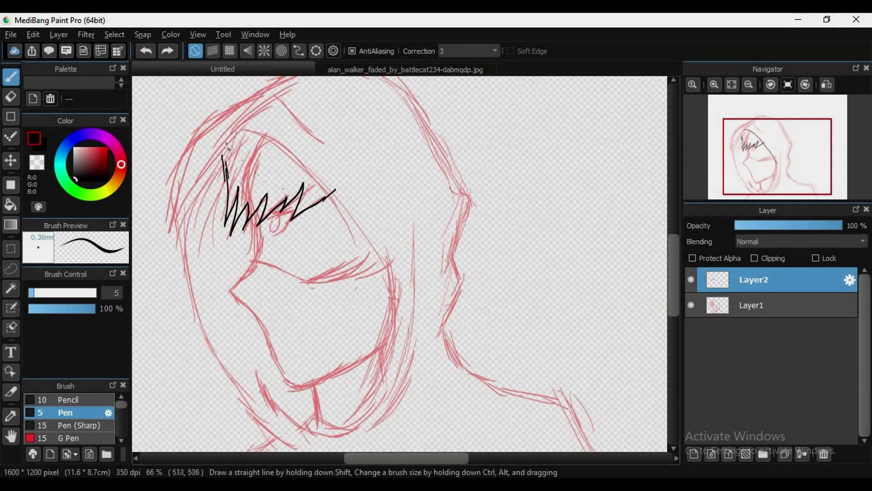
pyautogui.moveTo(236, 131)
pyautogui.mouseDown()
pyautogui.moveTo(321, 195)
pyautogui.moveTo(390, 323)
pyautogui.moveTo(350, 220)
pyautogui.moveTo(385, 282)
pyautogui.moveTo(268, 138)
pyautogui.moveTo(386, 277)
pyautogui.moveTo(389, 364)
pyautogui.mouseUp()
pyautogui.hotkey('ctrl', 'z')
pyautogui.hotkey('ctrl', 'z')
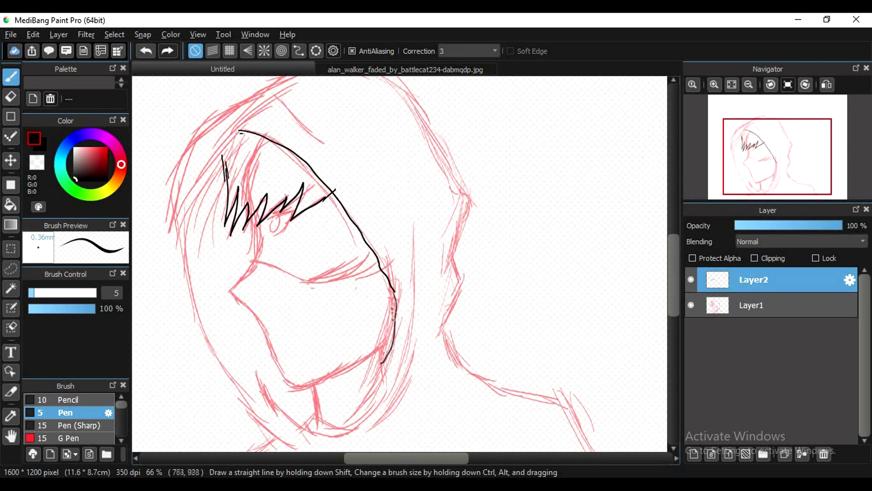
pyautogui.hotkey('ctrl', 'z')
pyautogui.moveTo(395, 293); pyautogui.dragTo(379, 399)
pyautogui.hotkey('ctrl', 'z')
pyautogui.hotkey('ctrl', 'z')
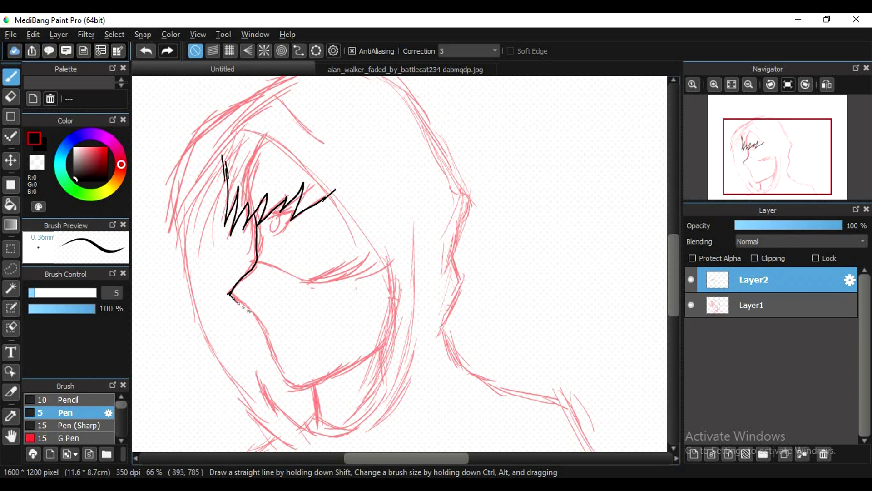
# Ink the nose line and a jaw curve toward the mask, undoing the chin strokes
pyautogui.moveTo(284, 377); pyautogui.dragTo(293, 390)
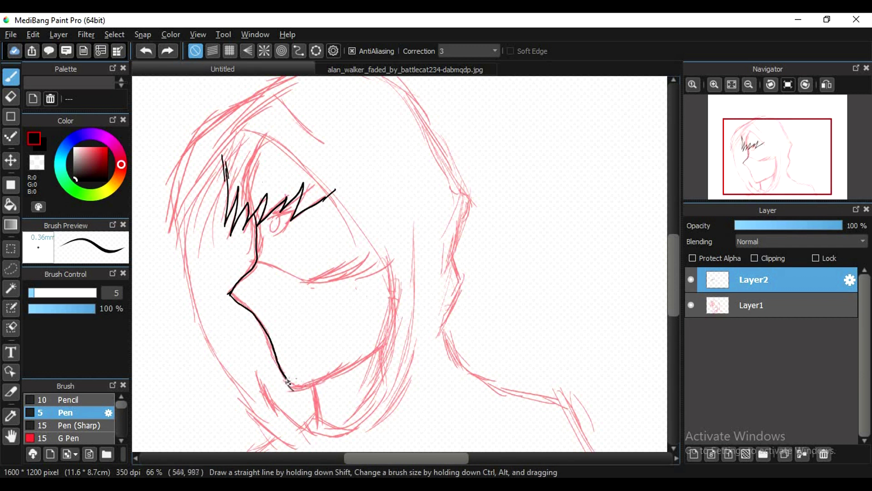
pyautogui.moveTo(338, 372); pyautogui.dragTo(386, 341)
pyautogui.hotkey('ctrl', 'z')
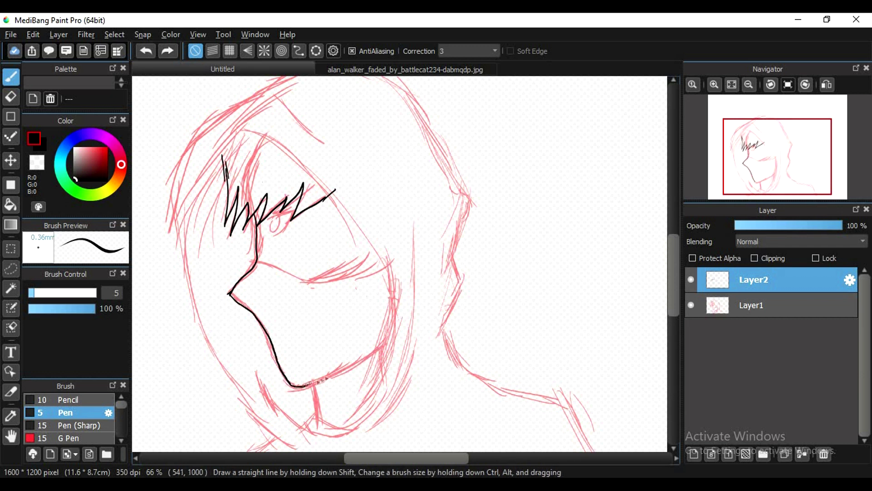
pyautogui.moveTo(287, 385); pyautogui.dragTo(360, 353)
pyautogui.hotkey('ctrl', 'z')
pyautogui.hotkey('ctrl', 'z')
pyautogui.hotkey('ctrl', 'z')
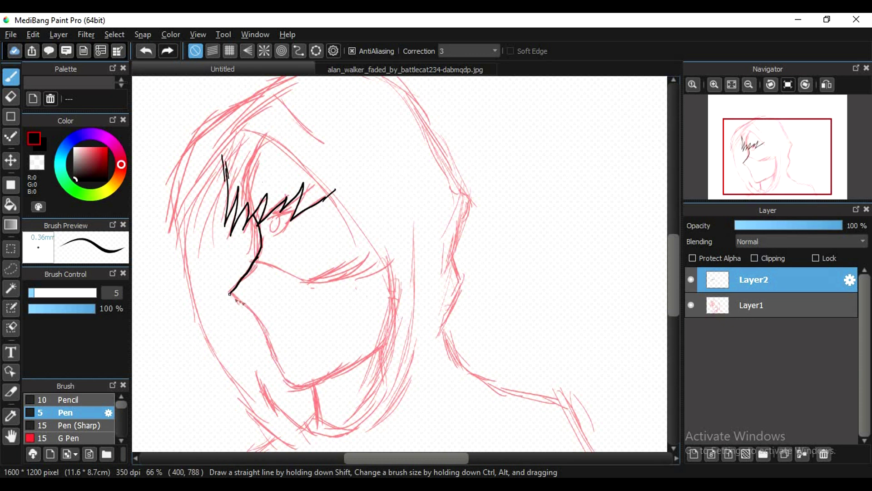
pyautogui.hotkey('ctrl', 'z')
pyautogui.hotkey('ctrl', 'z')
# Test the pen with scribbles beside the face, then undo them and the lower nose stroke
pyautogui.moveTo(566, 189); pyautogui.dragTo(566, 291)
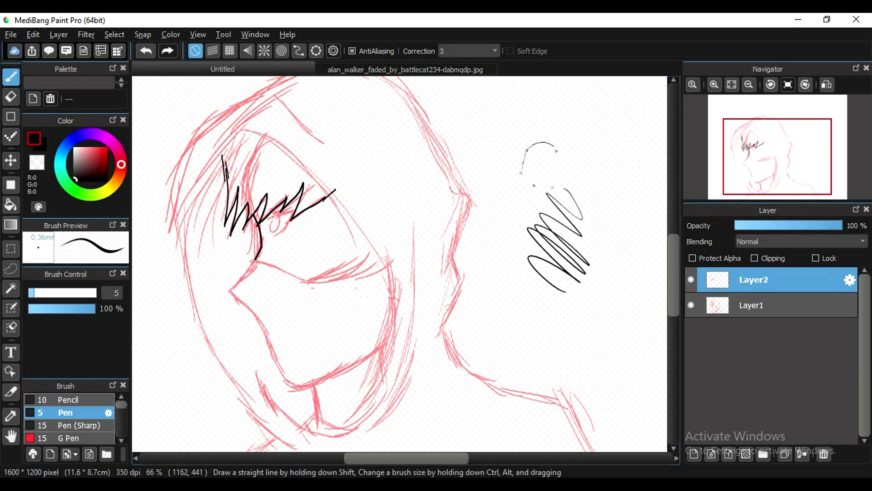
pyautogui.moveTo(516, 181); pyautogui.dragTo(556, 147)
pyautogui.moveTo(508, 217); pyautogui.dragTo(532, 254)
pyautogui.moveTo(499, 297); pyautogui.dragTo(537, 326)
pyautogui.moveTo(569, 305); pyautogui.dragTo(582, 343)
pyautogui.hotkey('ctrl', 'z')
pyautogui.hotkey('ctrl', 'z')
pyautogui.hotkey('ctrl', 'z')
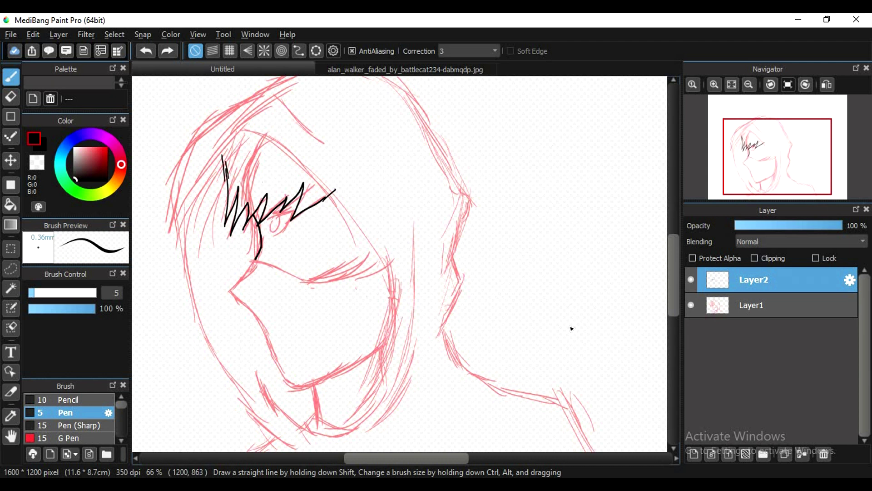
pyautogui.hotkey('ctrl', 'z')
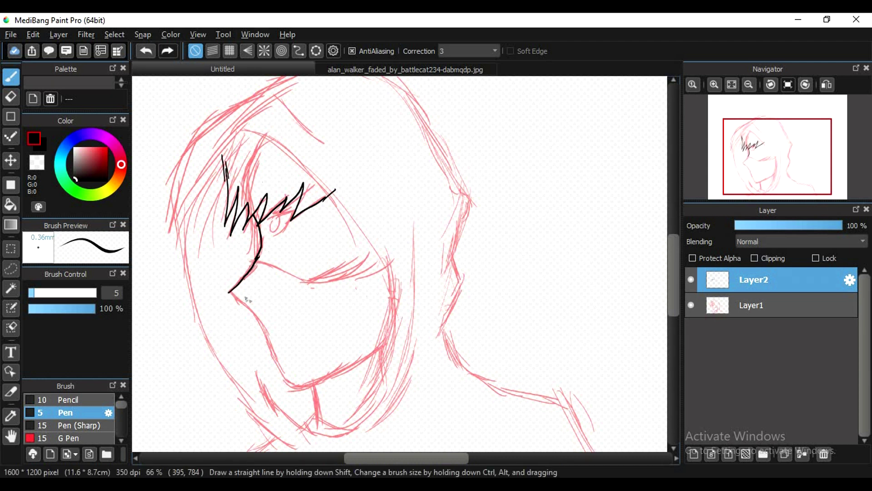
# Ink the mask outline from nose to chin and jaw, and add a new layer
pyautogui.moveTo(272, 339)
pyautogui.mouseDown()
pyautogui.moveTo(288, 384)
pyautogui.moveTo(379, 349)
pyautogui.mouseUp()
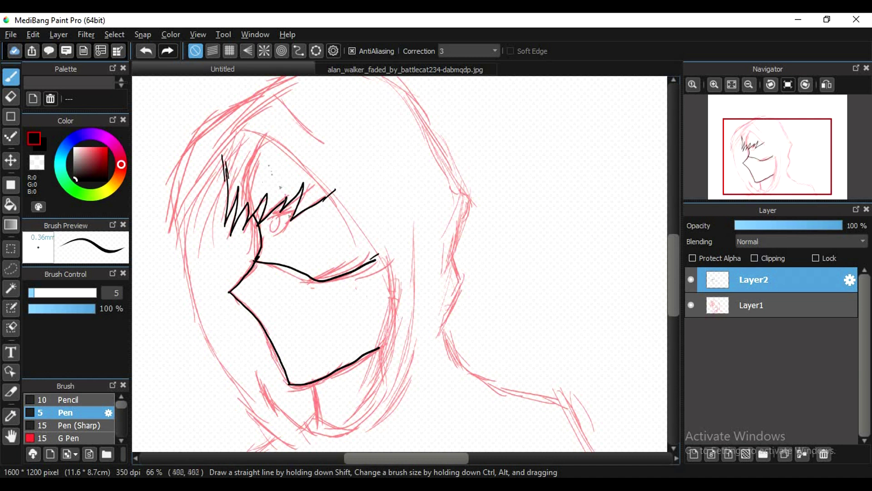
pyautogui.hotkey('ctrl', 'z')
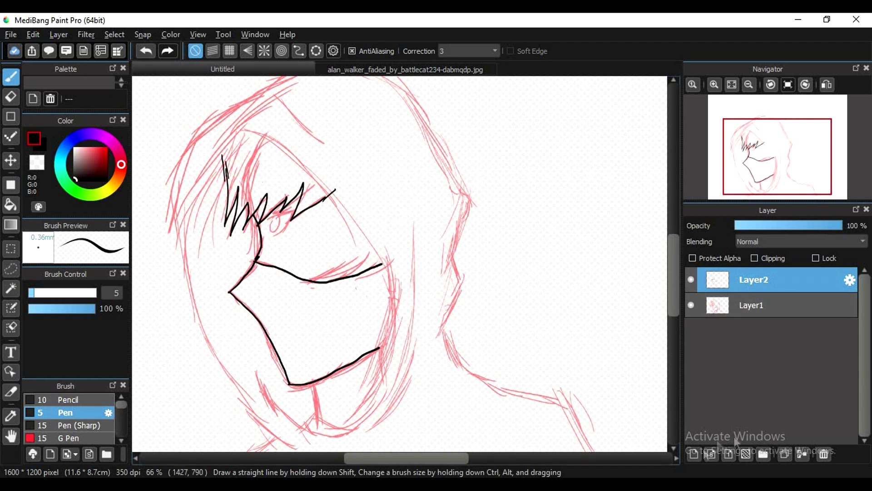
pyautogui.hotkey('ctrl', 'shift', 'n')
# Place the new Layer3 between Layer2 and Layer1, zoom in, and try drawing the eye circle
pyautogui.moveTo(718, 279); pyautogui.dragTo(719, 327)
pyautogui.hotkey('ctrl', '+')
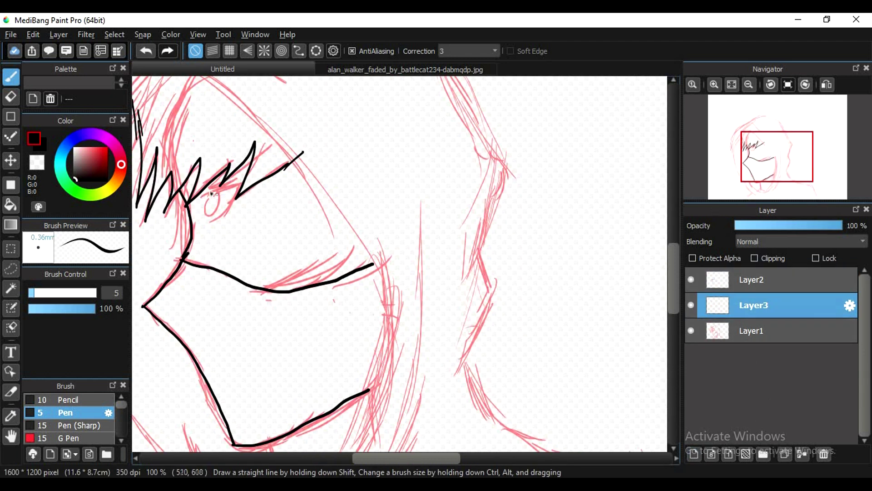
pyautogui.hotkey('ctrl', 'z')
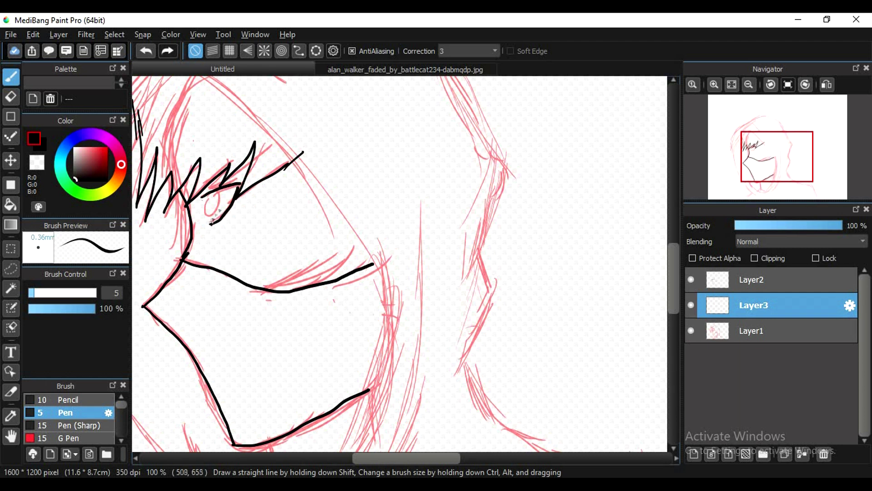
pyautogui.hotkey('ctrl', 'z')
pyautogui.hotkey('ctrl', 'z')
pyautogui.moveTo(215, 202)
pyautogui.mouseDown()
pyautogui.moveTo(209, 214)
pyautogui.moveTo(207, 206)
pyautogui.mouseUp()
pyautogui.hotkey('ctrl', 'z')
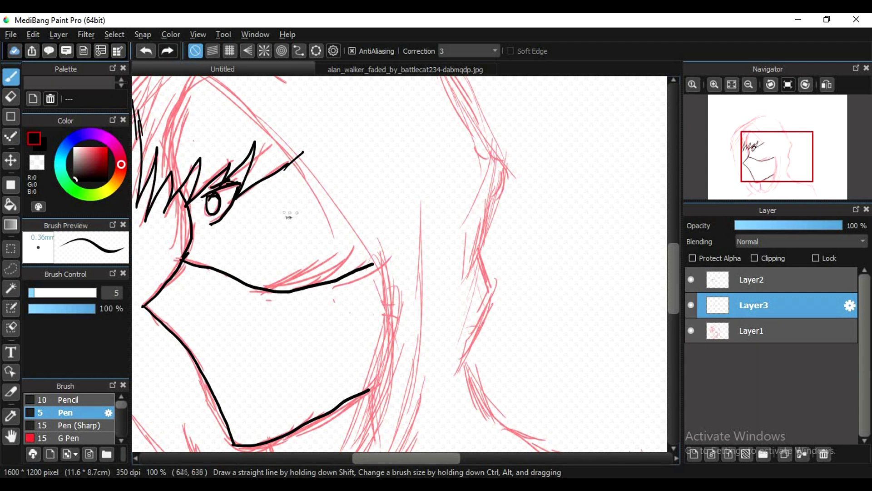
# Retry the eye as a loop, then zoom out to view the whole sketch
pyautogui.scroll(-2, 298, 149)
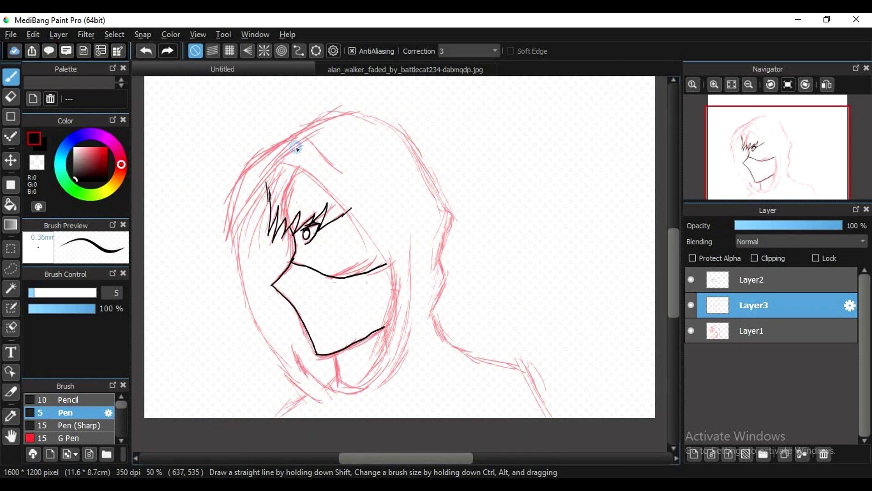
pyautogui.scroll(2, 296, 148)
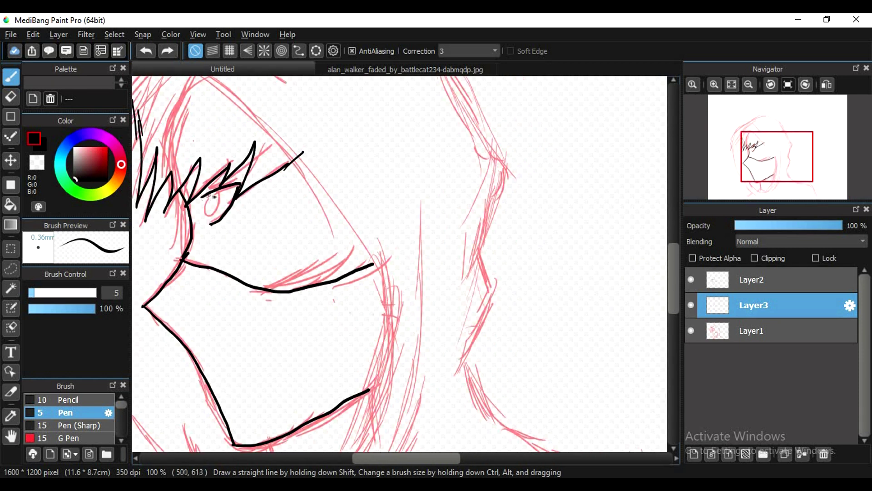
pyautogui.moveTo(213, 196); pyautogui.dragTo(217, 230)
pyautogui.hotkey('ctrl', 'z')
pyautogui.hotkey('ctrl', '-')
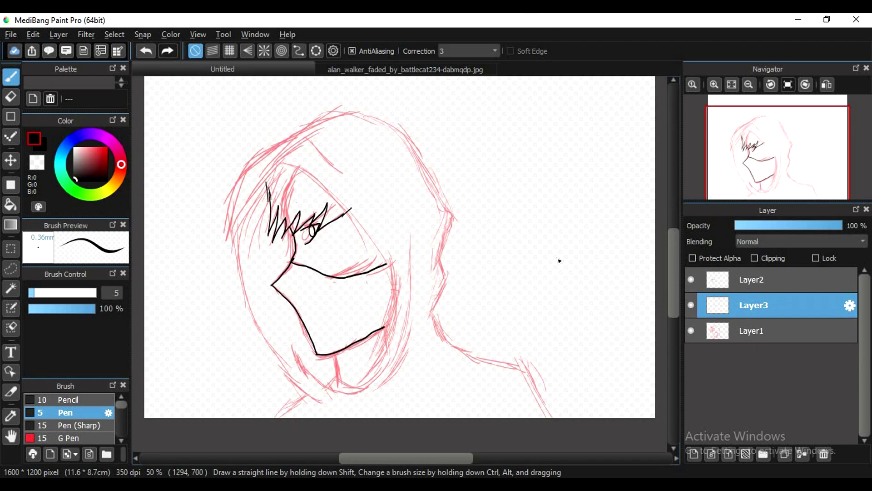
pyautogui.scroll(1, 560, 261)
pyautogui.scroll(1, 560, 261)
pyautogui.scroll(-1, 273, 136)
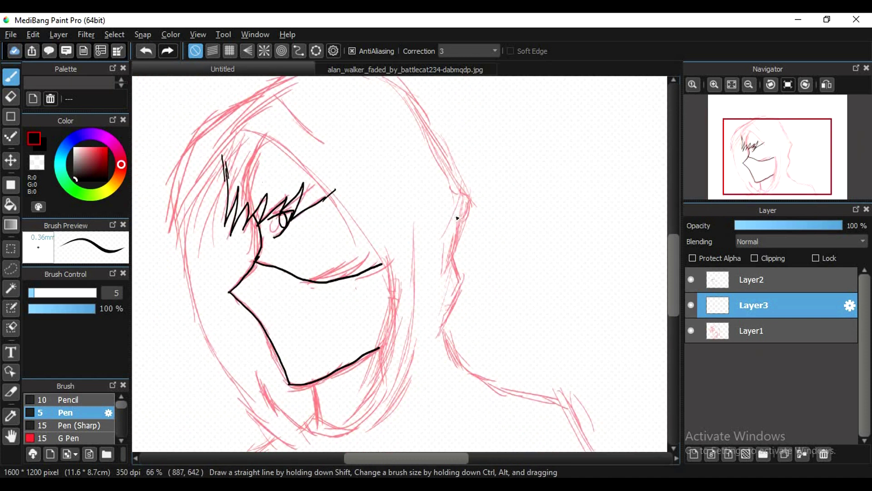
pyautogui.scroll(-1, 251, 141)
# Trace the right face edge, the hood's top and right outline, and the neck and shoulder line
pyautogui.moveTo(364, 209); pyautogui.dragTo(373, 377)
pyautogui.hotkey('ctrl', 'z')
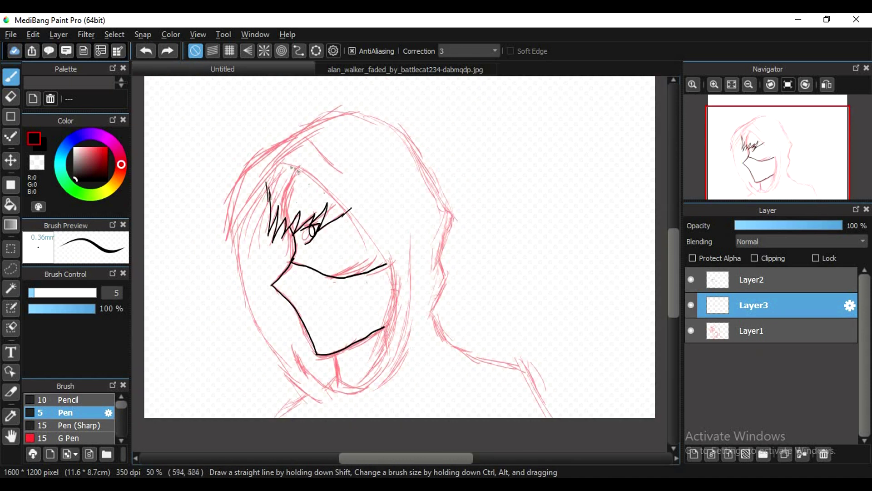
pyautogui.moveTo(410, 235); pyautogui.dragTo(378, 384)
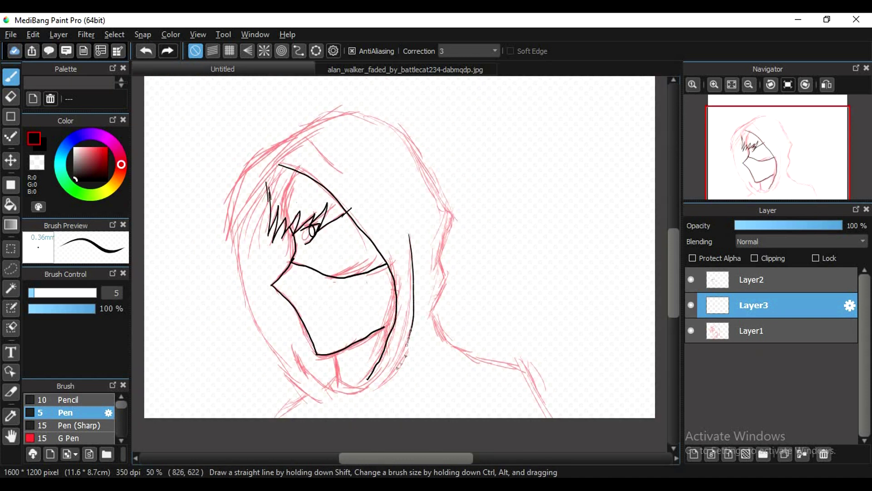
pyautogui.moveTo(348, 114); pyautogui.dragTo(440, 270)
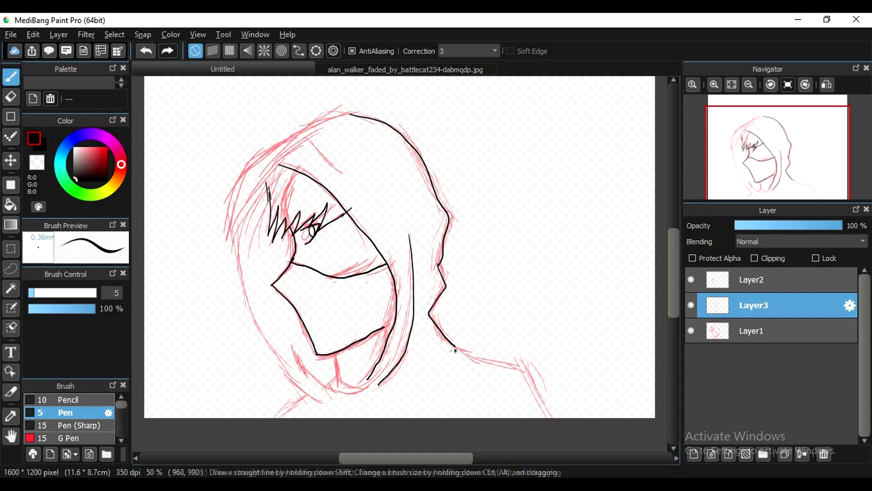
pyautogui.moveTo(454, 345); pyautogui.dragTo(548, 415)
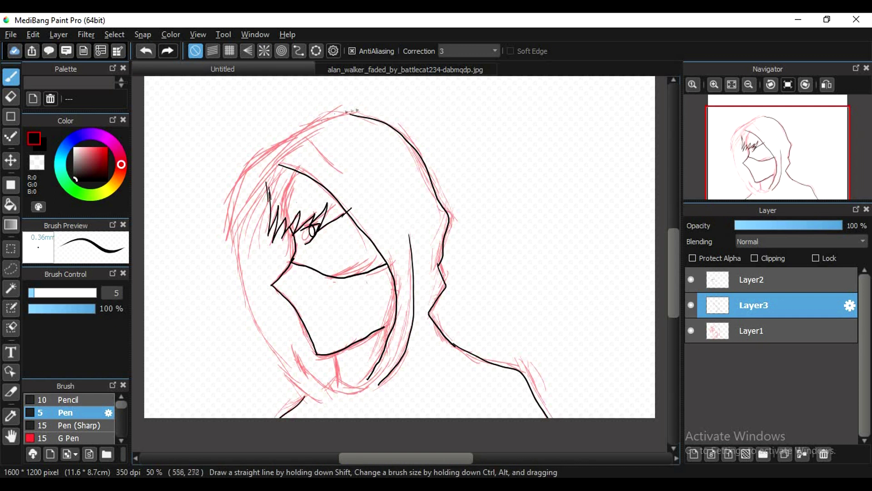
pyautogui.hotkey('ctrl', 'z')
pyautogui.hotkey('ctrl', 'z')
# Toggle visibility of the sketch, Layer3 and Layer2 to compare the line art
pyautogui.click(691, 331)
pyautogui.click(690, 331)
pyautogui.click(691, 330)
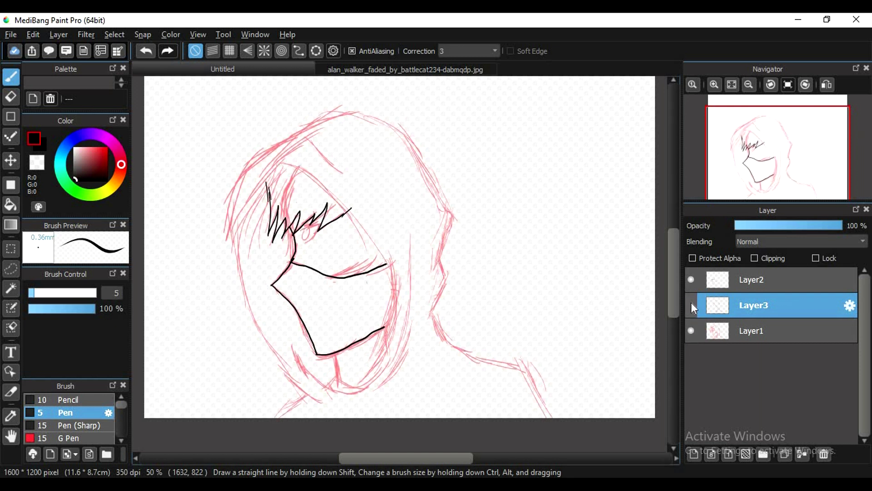
pyautogui.click(691, 305)
pyautogui.click(690, 306)
pyautogui.click(691, 280)
pyautogui.click(691, 280)
# Undo and restore the short hair stroke, and switch the active layer between Layer2 and Layer3
pyautogui.hotkey('ctrl', 'z')
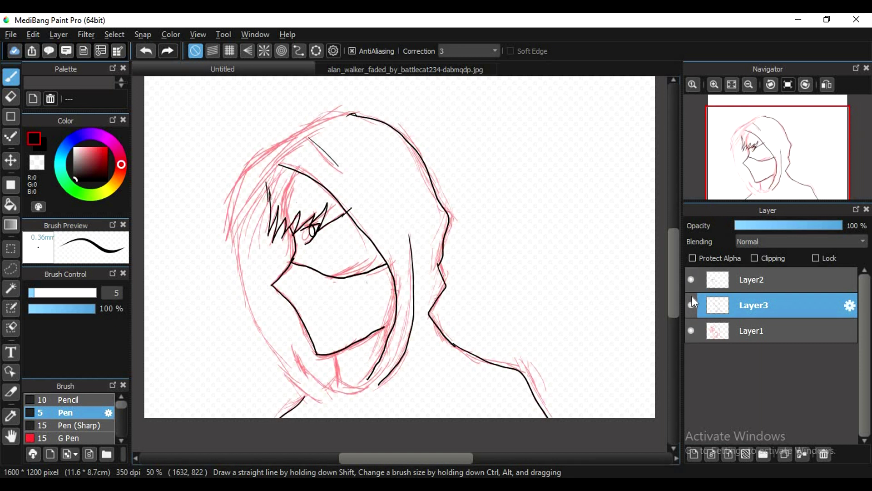
pyautogui.hotkey('ctrl', 'y')
pyautogui.click(751, 280)
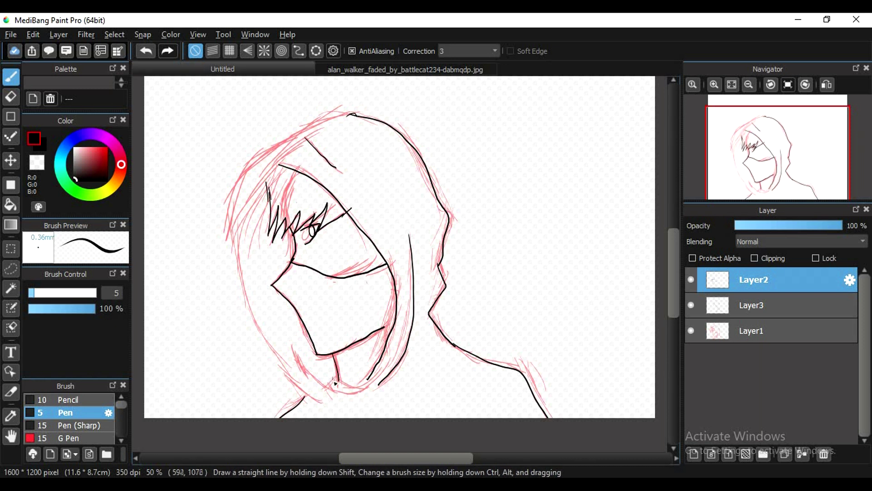
pyautogui.hotkey('ctrl', 'z')
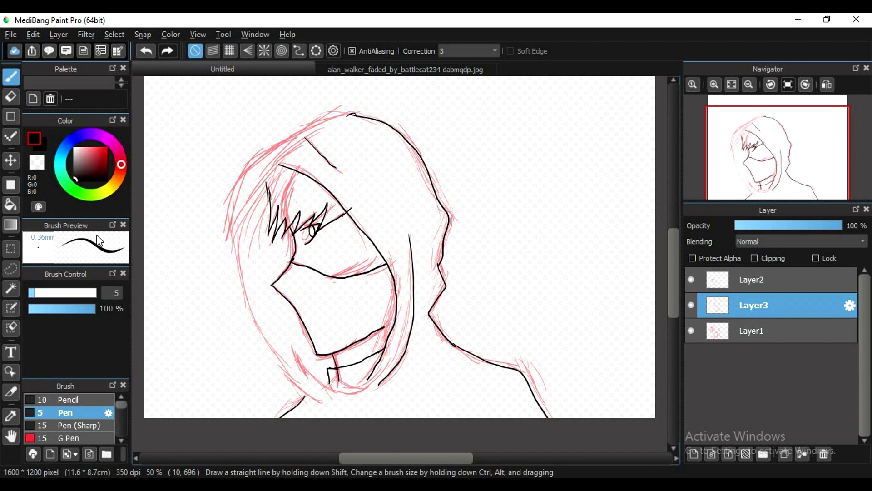
pyautogui.scroll(3, 400, 246)
pyautogui.click(11, 307)
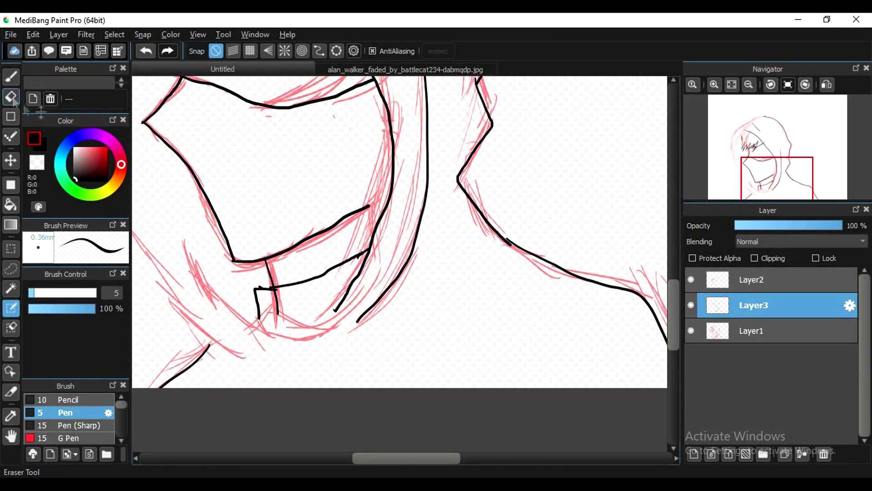
pyautogui.click(11, 97)
pyautogui.click(772, 279)
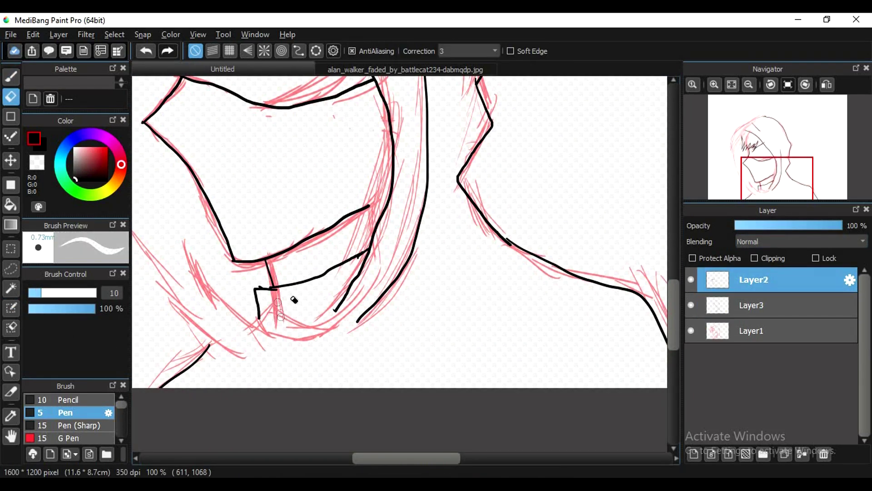
pyautogui.scroll(-2, 295, 299)
pyautogui.scroll(-1, 292, 298)
pyautogui.scroll(1, 293, 298)
pyautogui.press('super')
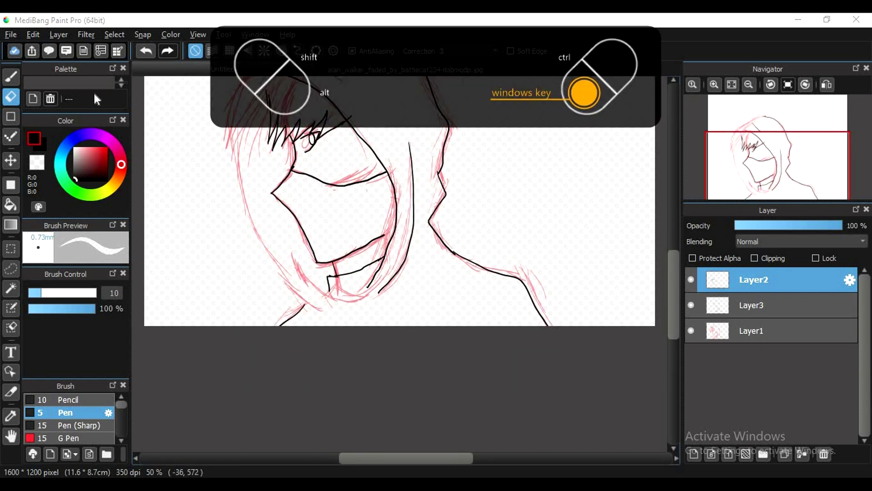
pyautogui.click(628, 204)
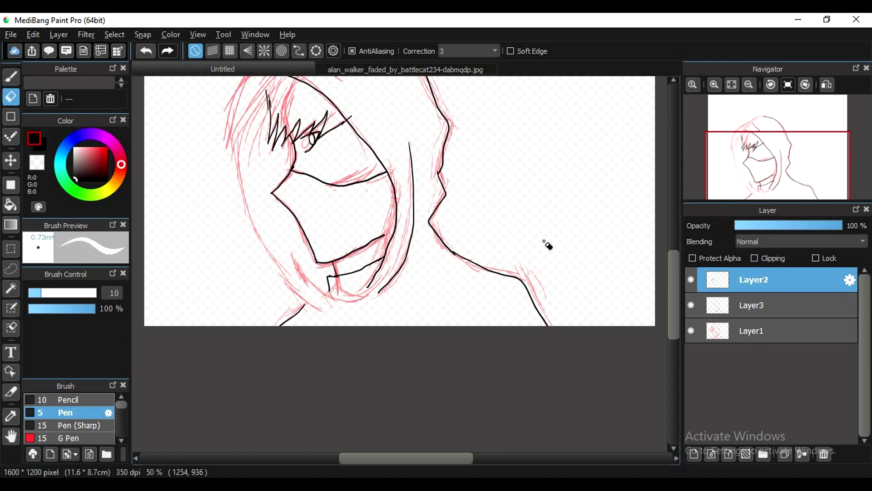
pyautogui.scroll(5, 678, 259)
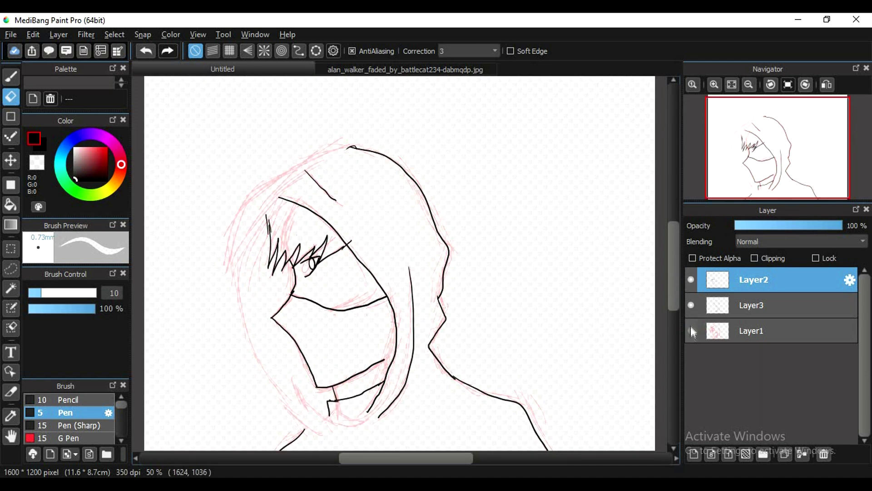
# With the Pen, attempt the left hair curve several times, undoing failed tries
pyautogui.click(10, 80)
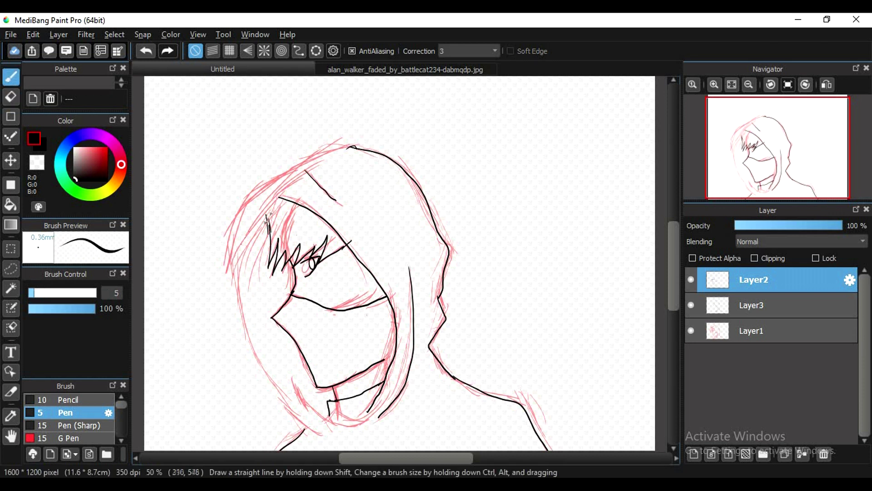
pyautogui.hotkey('ctrl', 'z')
pyautogui.moveTo(279, 197); pyautogui.dragTo(238, 336)
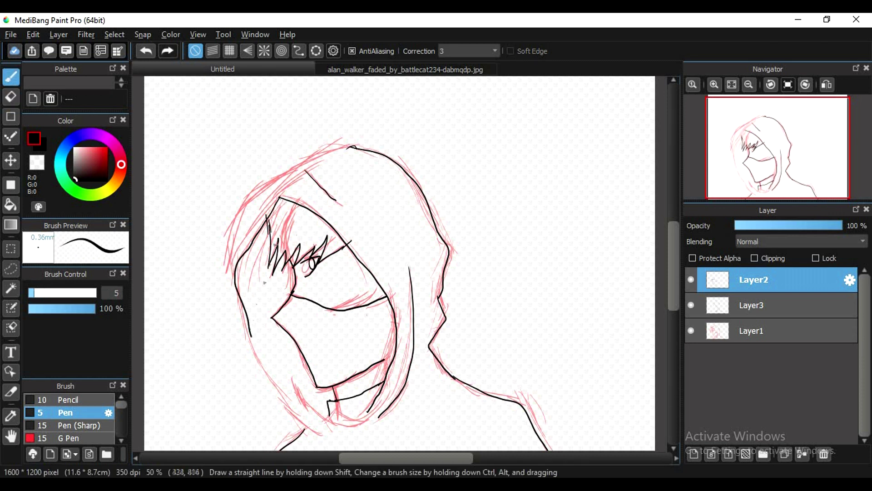
pyautogui.hotkey('ctrl', 'z')
pyautogui.moveTo(280, 197); pyautogui.dragTo(260, 356)
pyautogui.hotkey('ctrl', 'z')
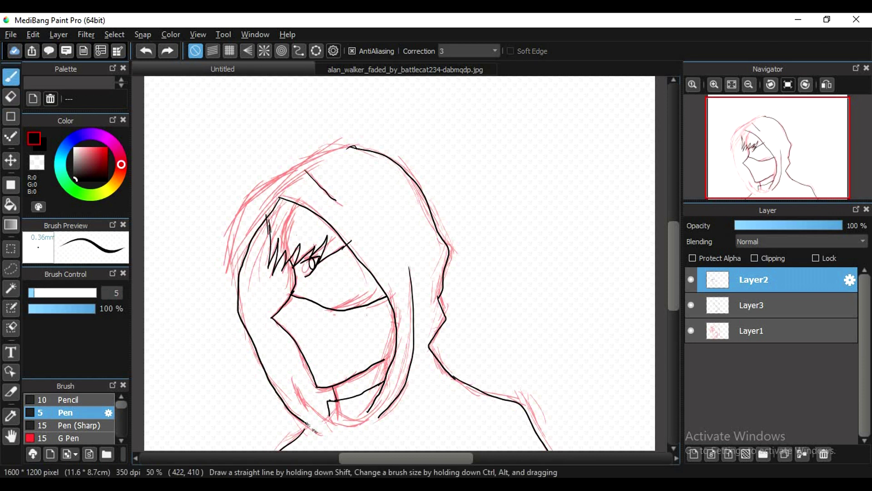
# Ink the left hair outline down to the jaw and chin, then hide the sketch to check
pyautogui.moveTo(295, 386); pyautogui.dragTo(322, 428)
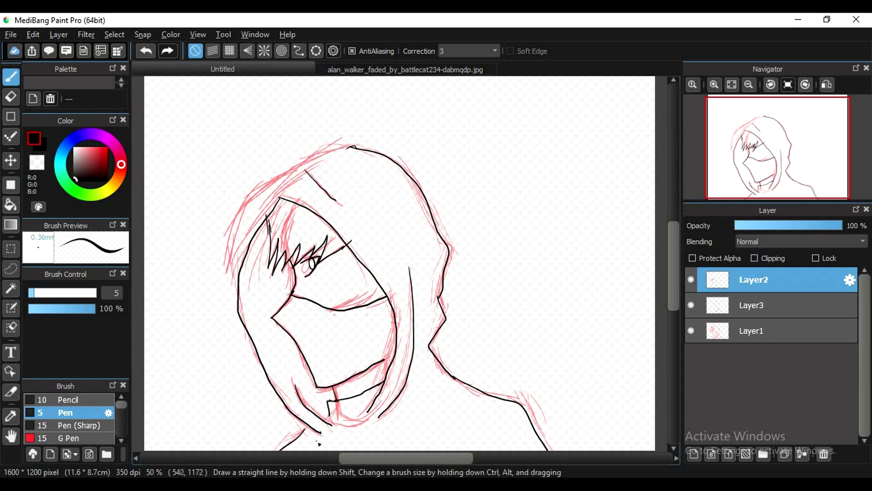
pyautogui.press('e')
pyautogui.press('b')
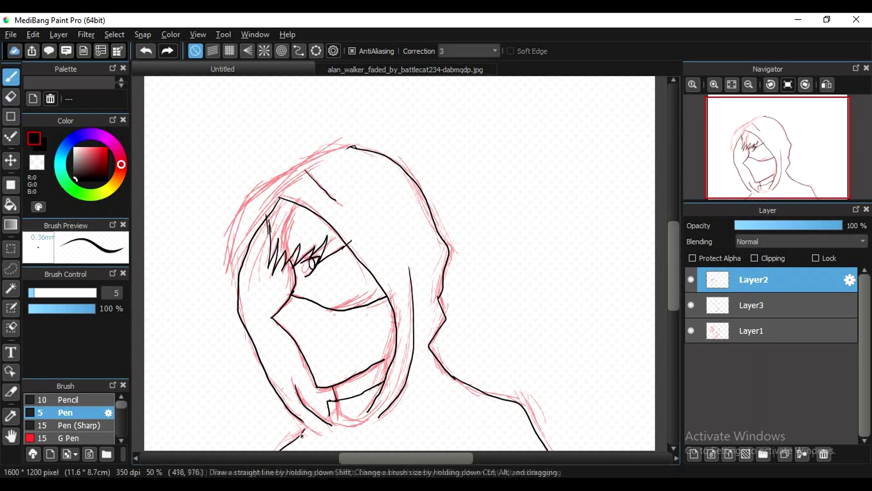
pyautogui.moveTo(311, 420); pyautogui.dragTo(301, 433)
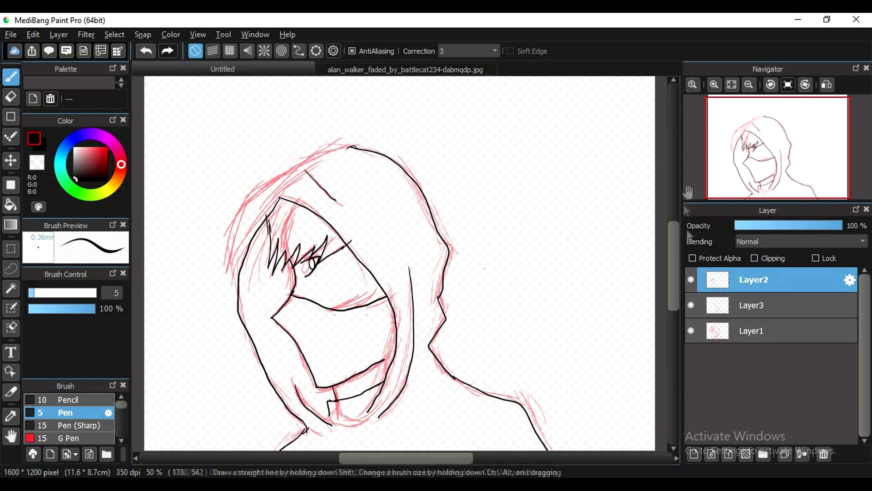
pyautogui.click(691, 331)
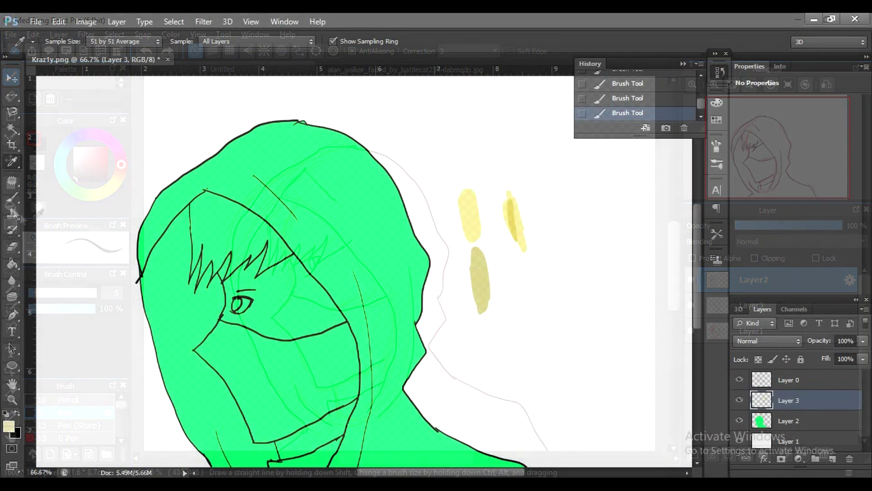
# Test pale skin colour with a brush stroke, an invert and a pale yellow fill, then undo the fill
pyautogui.press('b')
pyautogui.moveTo(287, 266); pyautogui.dragTo(300, 284)
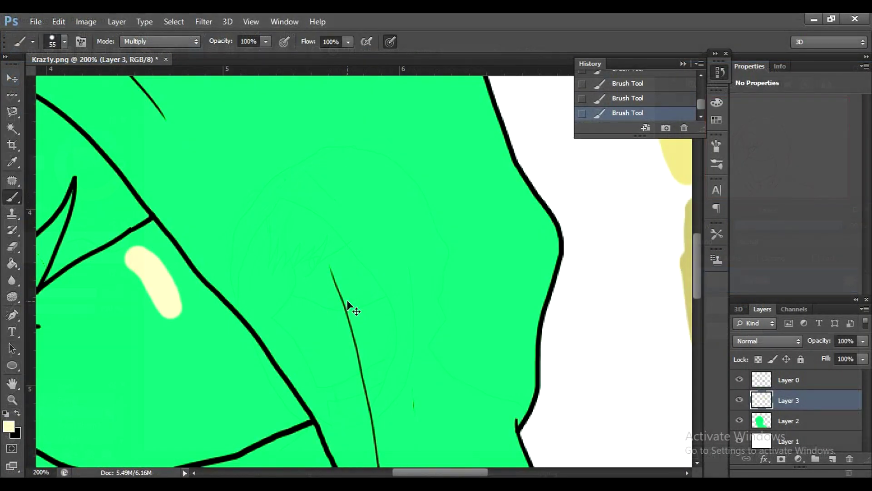
pyautogui.hotkey('ctrl', 'i')
pyautogui.hotkey('ctrl', 'i')
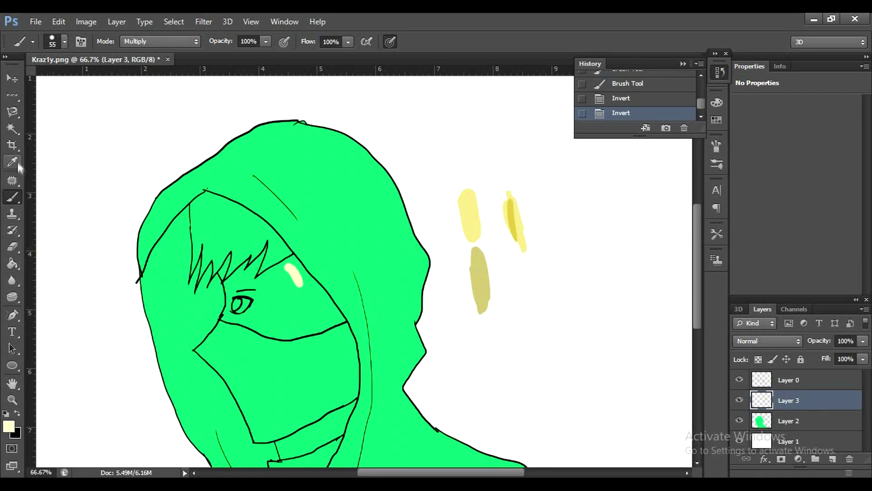
pyautogui.click(12, 161)
pyautogui.click(463, 223)
pyautogui.click(12, 264)
pyautogui.click(288, 329)
pyautogui.hotkey('ctrl', 'z')
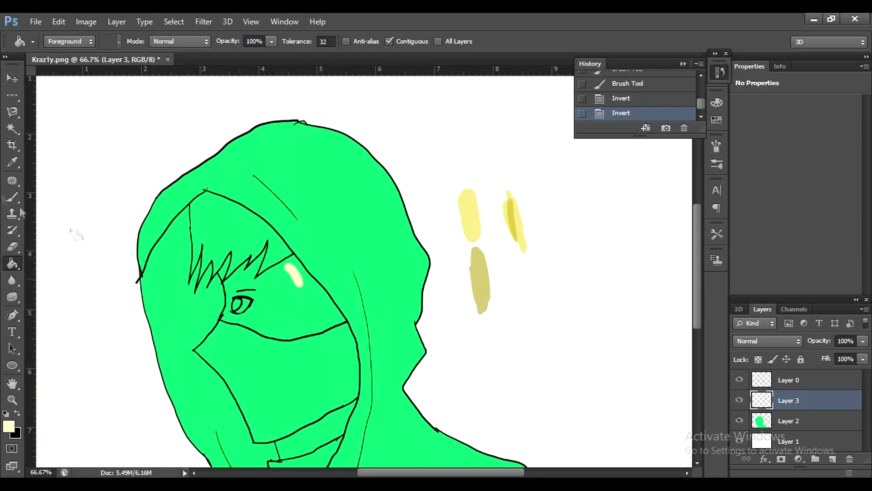
# Paint more pale skin strokes on the face, then step back in History to remove them
pyautogui.press('b')
pyautogui.moveTo(287, 266); pyautogui.dragTo(300, 284)
pyautogui.moveTo(306, 294); pyautogui.dragTo(321, 318)
pyautogui.hotkey('ctrl', 'alt', 'z')
pyautogui.hotkey('ctrl', 'alt', 'z')
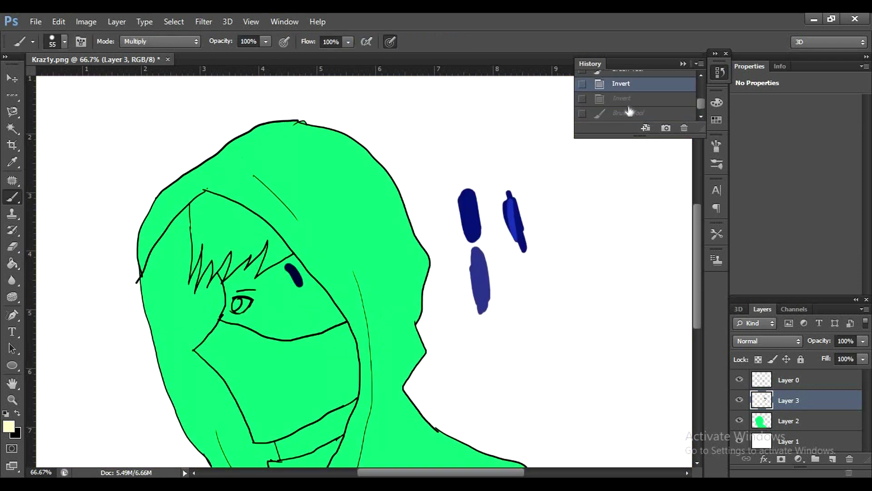
pyautogui.hotkey('ctrl', 'alt', 'z')
pyautogui.hotkey('ctrl', 'alt', 'z')
pyautogui.click(832, 459)
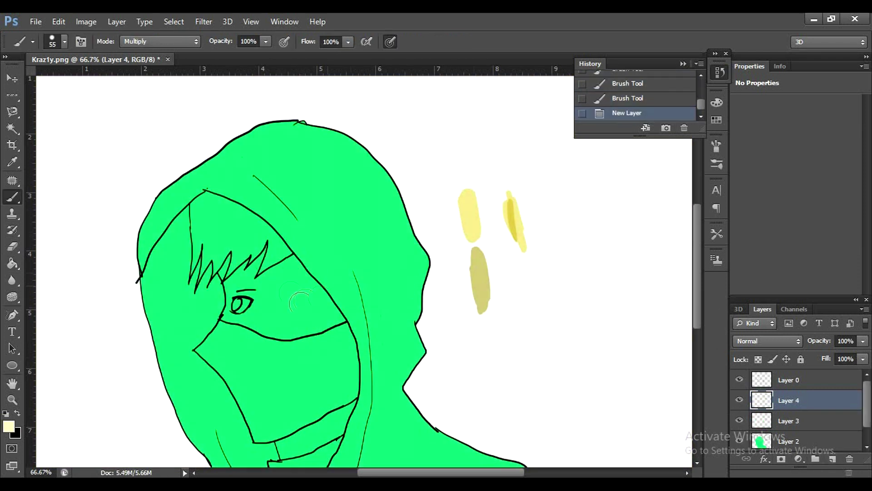
pyautogui.moveTo(284, 284); pyautogui.dragTo(310, 312)
pyautogui.moveTo(304, 300)
pyautogui.mouseDown()
pyautogui.moveTo(313, 320)
pyautogui.moveTo(286, 262)
pyautogui.moveTo(320, 306)
pyautogui.moveTo(278, 275)
pyautogui.moveTo(257, 309)
pyautogui.moveTo(273, 327)
pyautogui.moveTo(292, 321)
pyautogui.moveTo(290, 264)
pyautogui.moveTo(313, 320)
pyautogui.moveTo(318, 291)
pyautogui.moveTo(307, 303)
pyautogui.mouseUp()
pyautogui.hotkey('ctrl', 'z')
pyautogui.click(641, 98)
pyautogui.moveTo(234, 302); pyautogui.dragTo(263, 240)
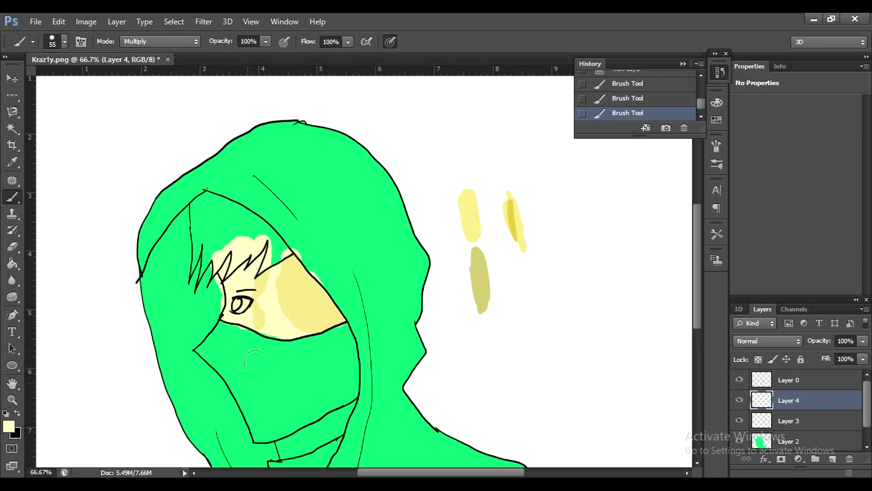
pyautogui.keyDown('alt'); pyautogui.click(299, 295); pyautogui.keyUp('alt')
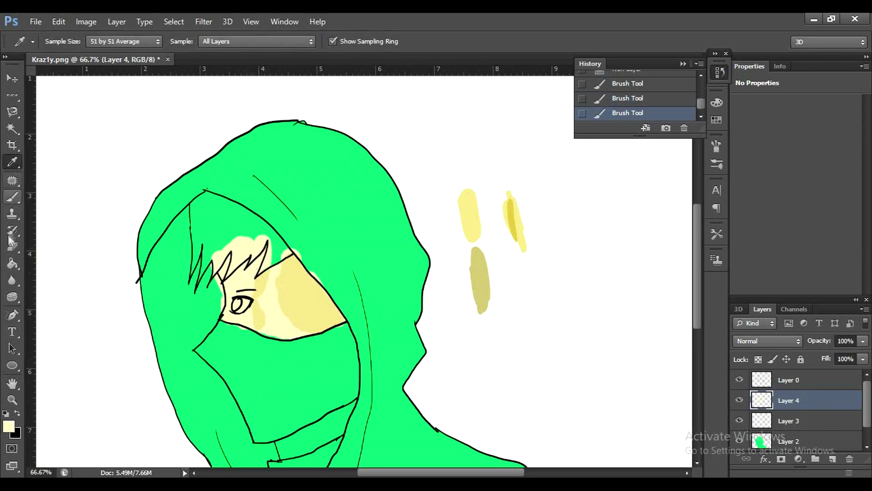
pyautogui.moveTo(268, 273)
pyautogui.mouseDown()
pyautogui.moveTo(279, 314)
pyautogui.moveTo(260, 318)
pyautogui.moveTo(269, 312)
pyautogui.mouseUp()
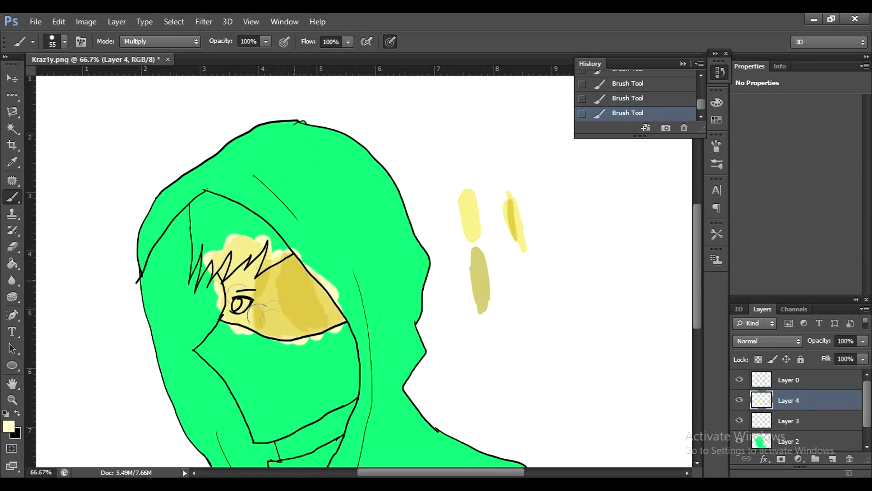
pyautogui.hotkey('ctrl', 'alt', 'z')
pyautogui.hotkey('ctrl', 'alt', 'z')
pyautogui.hotkey('ctrl', 'alt', 'z')
pyautogui.hotkey('ctrl', 'alt', 'z')
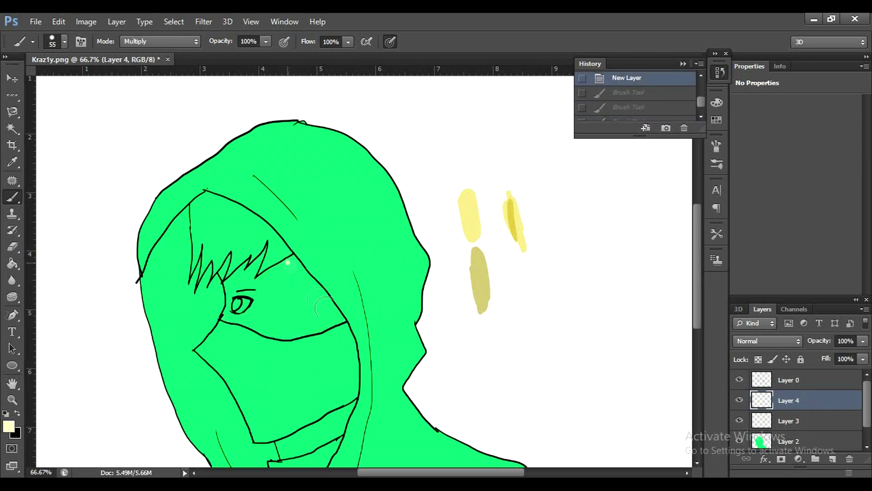
pyautogui.moveTo(278, 245); pyautogui.dragTo(338, 324)
pyautogui.moveTo(291, 245)
pyautogui.mouseDown()
pyautogui.moveTo(336, 318)
pyautogui.moveTo(250, 263)
pyautogui.moveTo(225, 309)
pyautogui.moveTo(274, 352)
pyautogui.mouseUp()
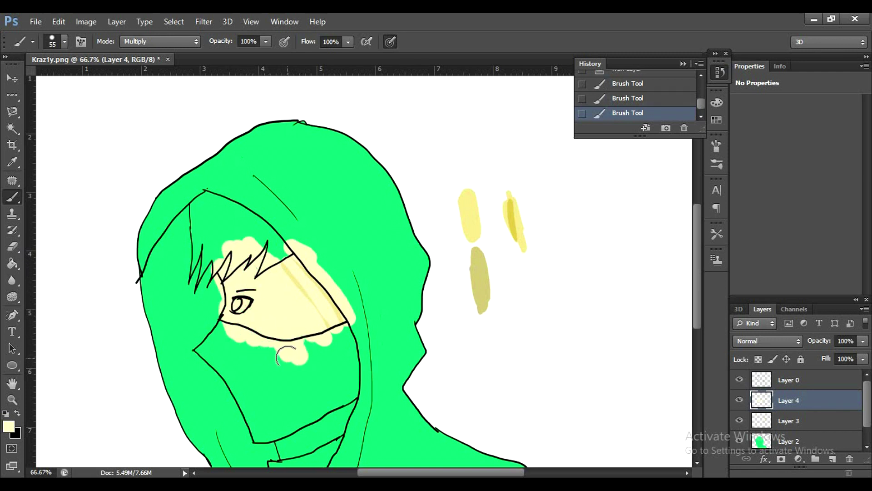
pyautogui.click(12, 247)
pyautogui.moveTo(285, 271); pyautogui.dragTo(315, 301)
pyautogui.moveTo(291, 274); pyautogui.dragTo(336, 325)
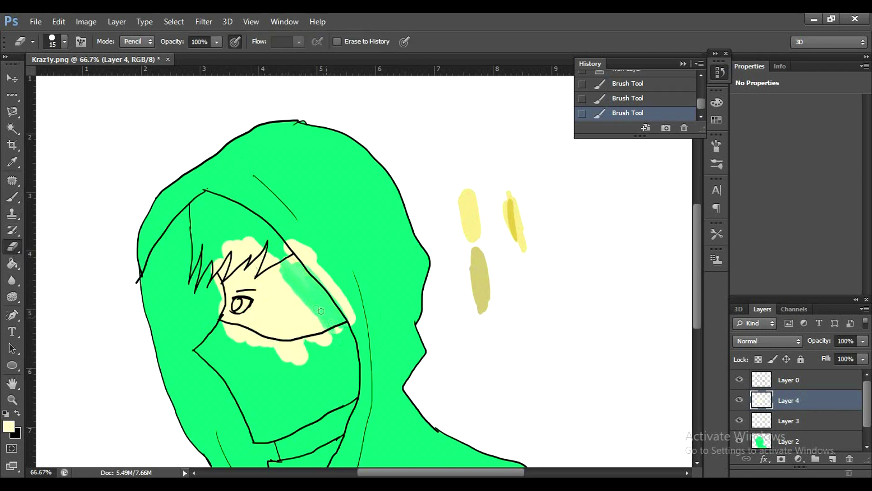
pyautogui.press('b')
pyautogui.moveTo(296, 284); pyautogui.dragTo(327, 325)
pyautogui.moveTo(261, 243); pyautogui.dragTo(340, 313)
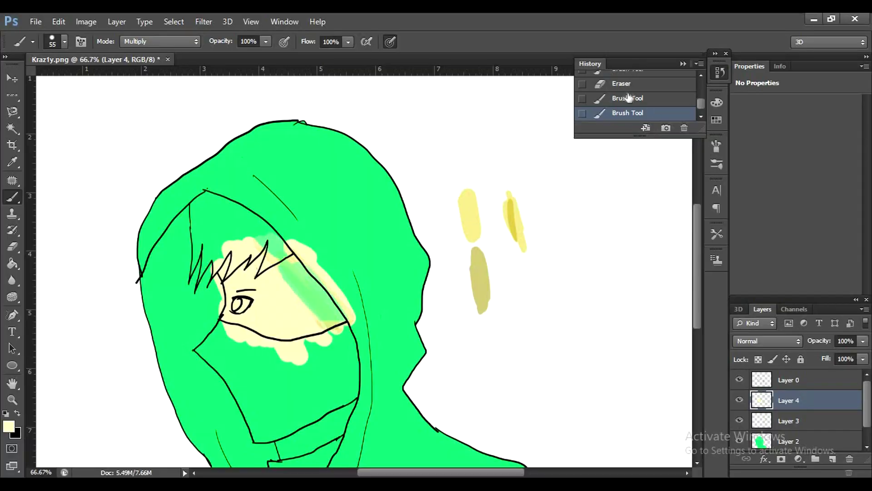
pyautogui.hotkey('ctrl', 'alt', 'z')
pyautogui.hotkey('ctrl', 'alt', 'z')
pyautogui.hotkey('ctrl', 'alt', 'z')
pyautogui.hotkey('ctrl', 'alt', 'z')
pyautogui.hotkey('ctrl', 'alt', 'z')
# Select the exposed face area on Layer 0 and paint it pale yellow
pyautogui.click(12, 129)
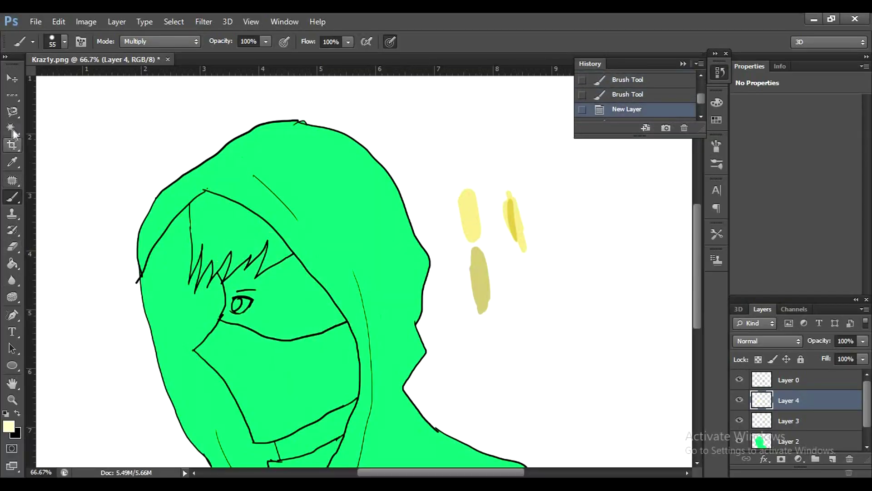
pyautogui.click(285, 306)
pyautogui.hotkey('ctrl', 'd')
pyautogui.click(788, 380)
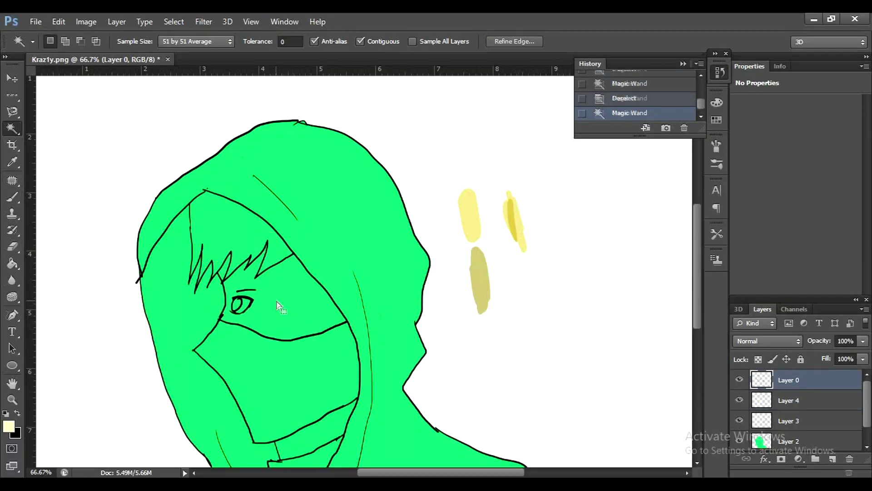
pyautogui.click(13, 197)
pyautogui.moveTo(254, 263)
pyautogui.mouseDown()
pyautogui.moveTo(318, 299)
pyautogui.moveTo(254, 327)
pyautogui.moveTo(246, 287)
pyautogui.moveTo(313, 324)
pyautogui.mouseUp()
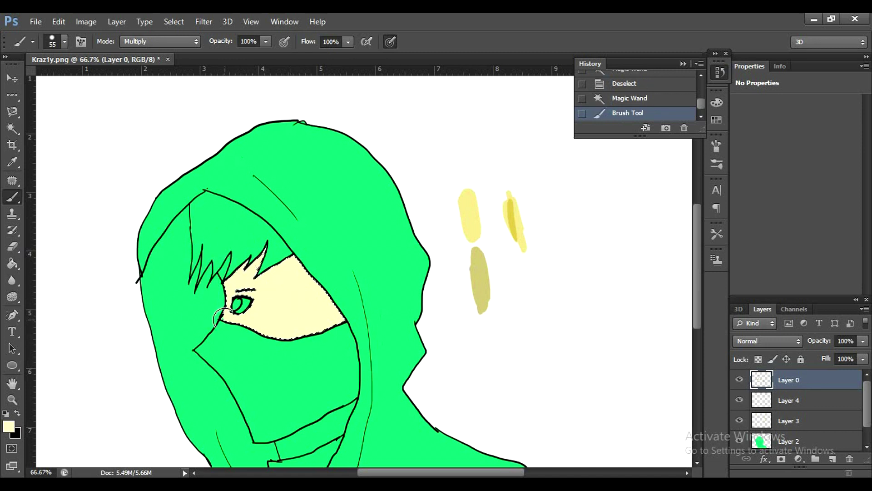
# Set a darker tan foreground colour and try tan shadow strokes on the face, undoing them
pyautogui.click(8, 426)
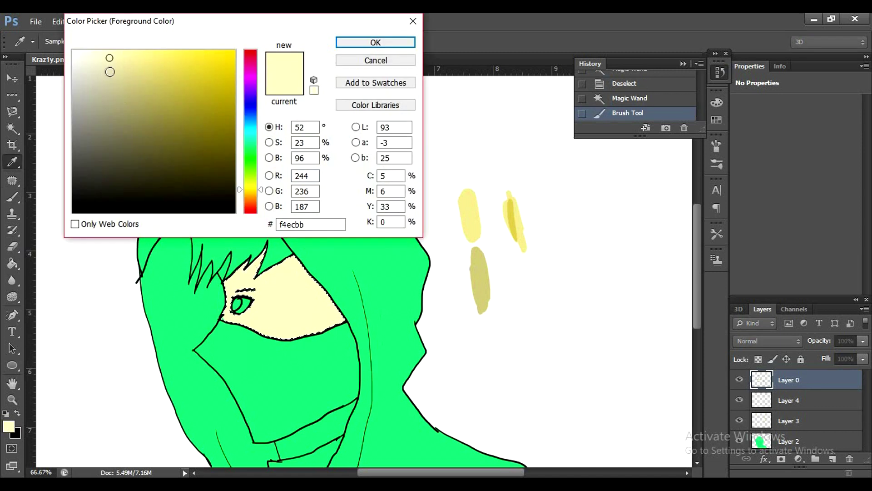
pyautogui.click(109, 70)
pyautogui.click(376, 41)
pyautogui.moveTo(287, 261); pyautogui.dragTo(334, 326)
pyautogui.moveTo(297, 259); pyautogui.dragTo(330, 341)
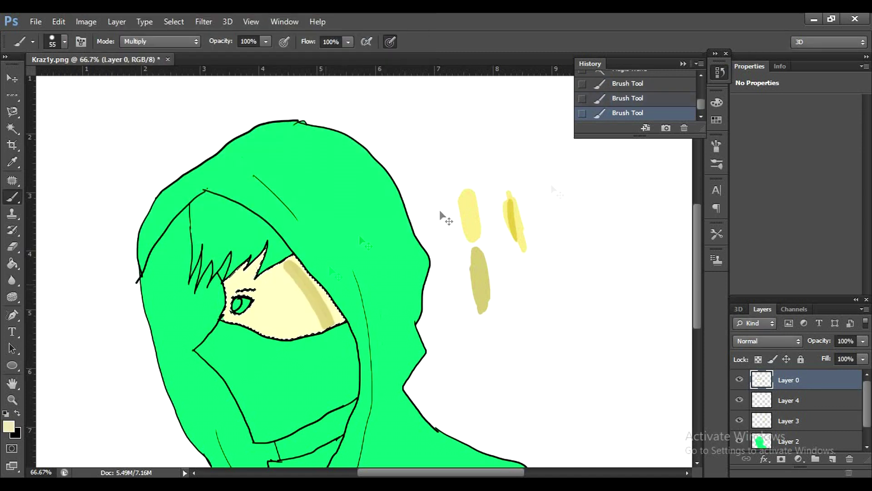
pyautogui.hotkey('ctrl', 'alt', 'z')
pyautogui.hotkey('ctrl', 'alt', 'z')
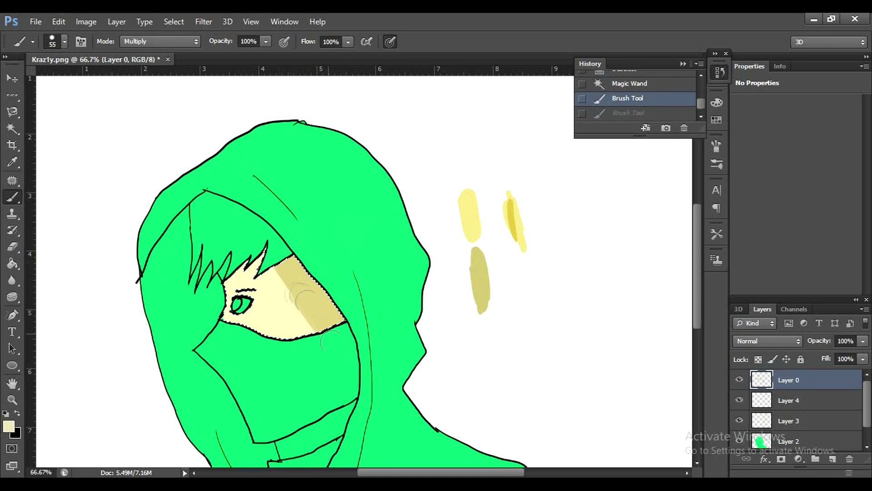
pyautogui.moveTo(300, 298); pyautogui.dragTo(297, 318)
pyautogui.moveTo(252, 268); pyautogui.dragTo(291, 318)
pyautogui.hotkey('ctrl', 'alt', 'z')
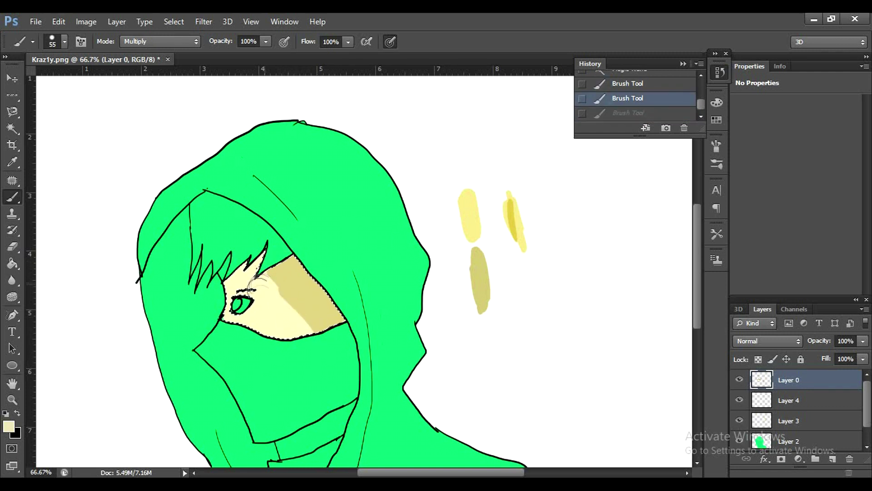
# Revert in History to before the dark strokes and paint a tan shadow across the forehead top
pyautogui.hotkey('ctrl', '+')
pyautogui.hotkey('ctrl', '+')
pyautogui.hotkey('ctrl', 'shift', 'z')
pyautogui.hscroll(-5, 363, 268)
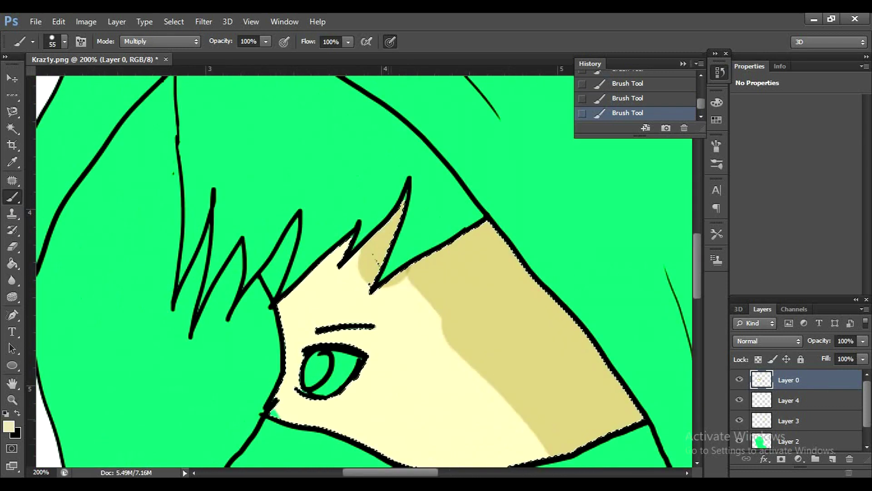
pyautogui.click(629, 84)
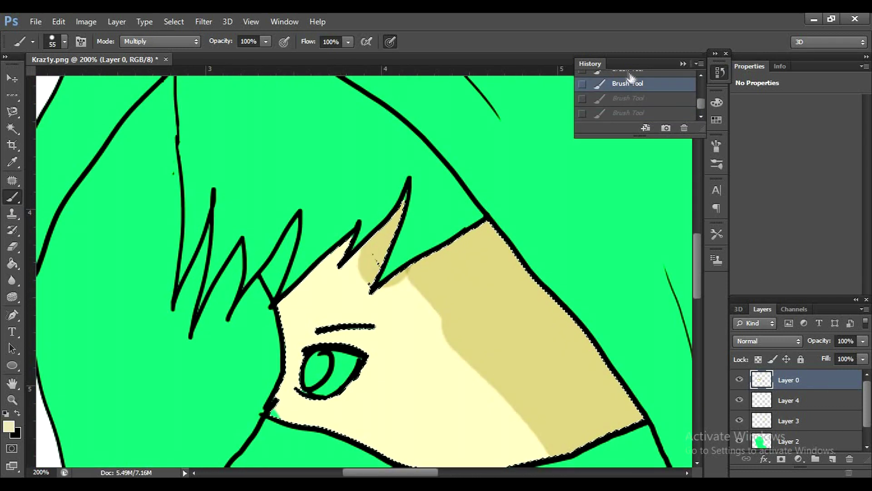
pyautogui.moveTo(279, 302); pyautogui.dragTo(375, 279)
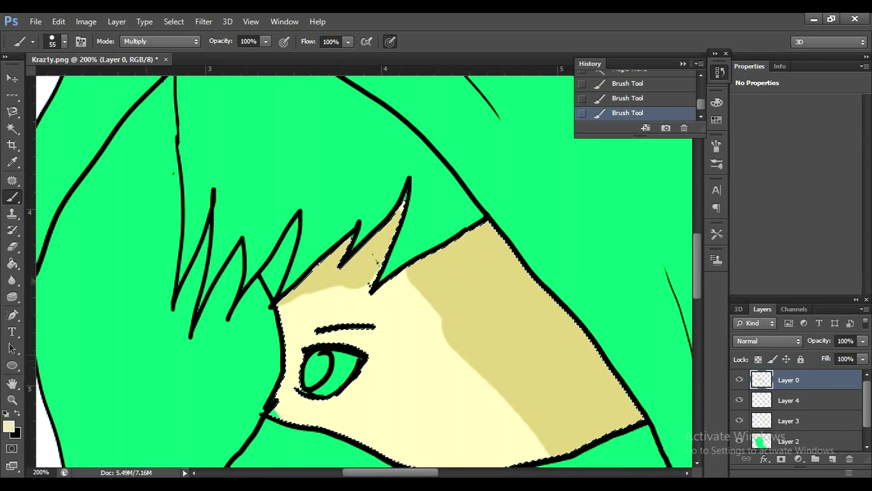
# Select the green hood, shade the temple beside the eye, and invert the selection
pyautogui.click(13, 129)
pyautogui.click(135, 162)
pyautogui.click(128, 230)
pyautogui.press('b')
pyautogui.moveTo(277, 318); pyautogui.dragTo(286, 346)
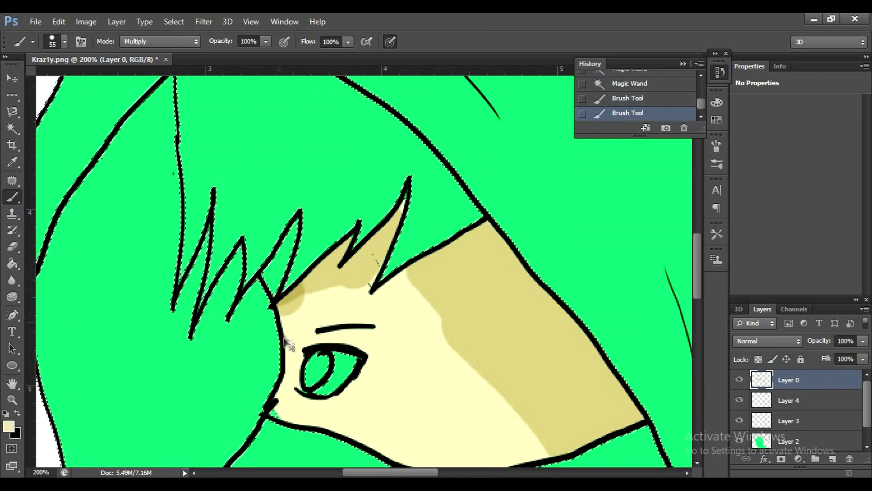
pyautogui.rightClick(275, 268)
pyautogui.rightClick(278, 250)
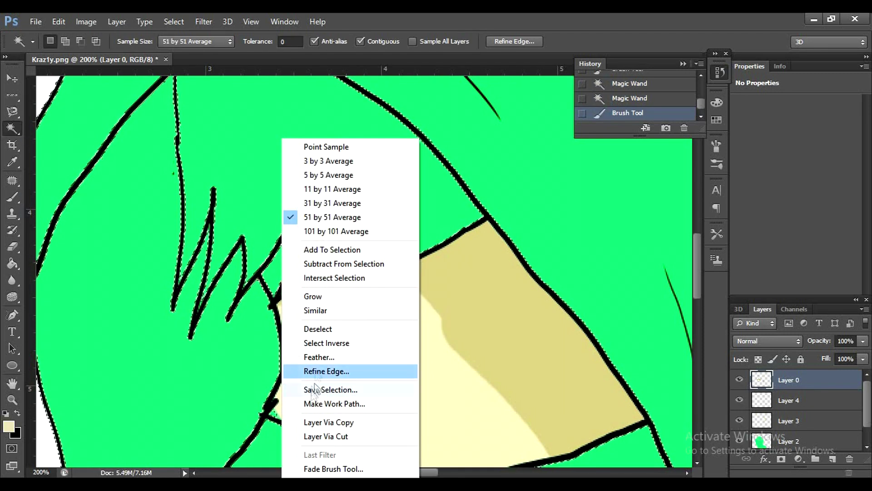
pyautogui.click(329, 341)
pyautogui.press('b')
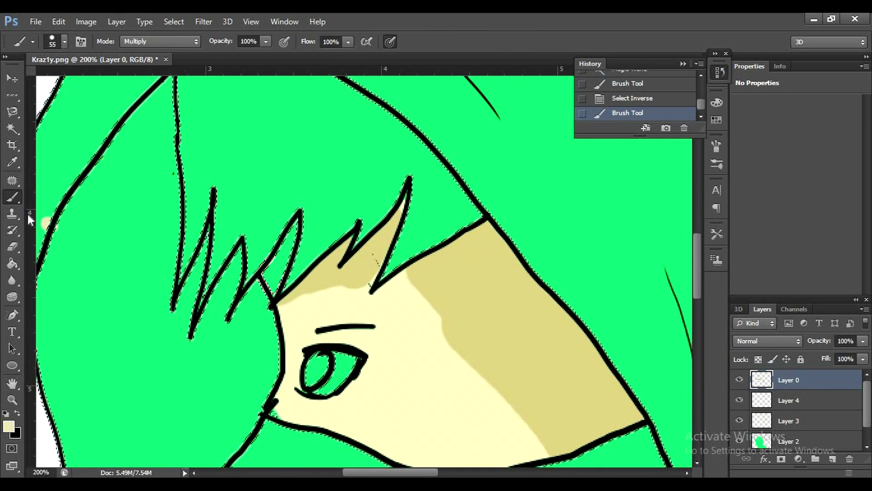
# Magic-wand select the tan shadow area and the white background, zoomed out to the whole figure
pyautogui.press('w')
pyautogui.click(374, 366)
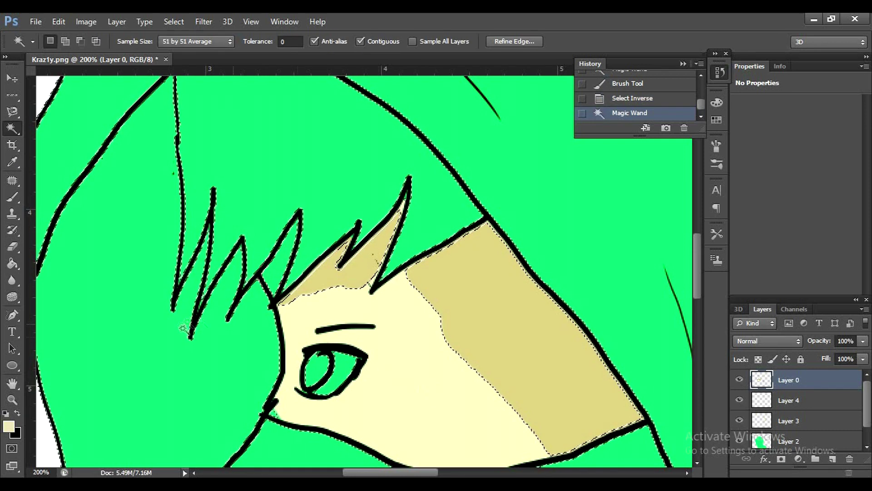
pyautogui.moveTo(118, 213); pyautogui.dragTo(111, 220)
pyautogui.hotkey('ctrl', '-')
pyautogui.hotkey('ctrl', '-')
pyautogui.click(162, 313)
# Lasso the gap between two fringe spikes and paint it with tan sampled from the face
pyautogui.hotkey('ctrl', 'd')
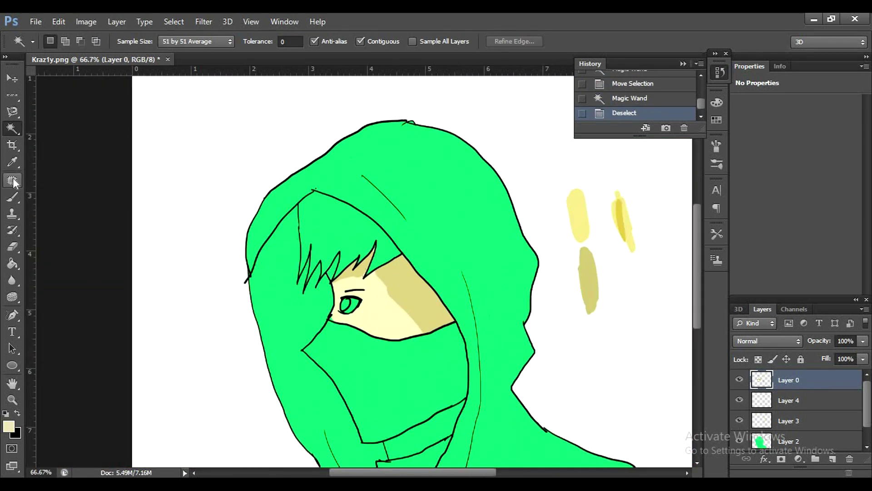
pyautogui.hotkey('ctrl', '+')
pyautogui.hotkey('ctrl', '+')
pyautogui.press('l')
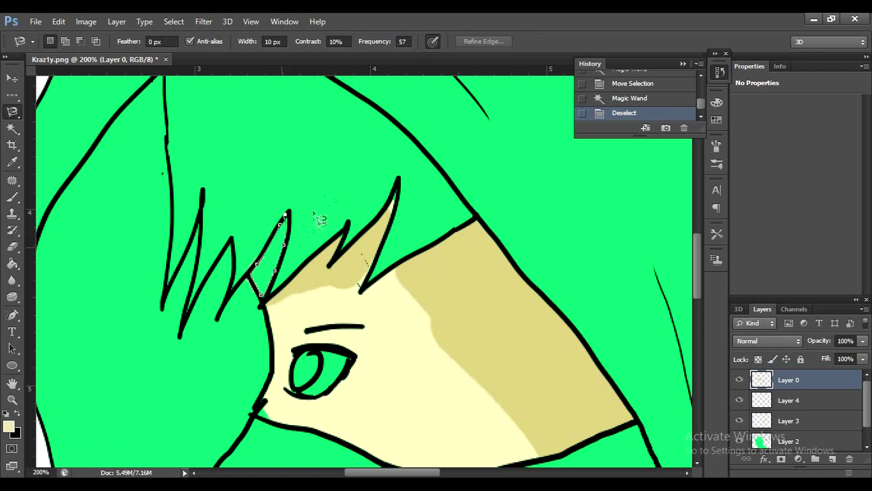
pyautogui.click(275, 269)
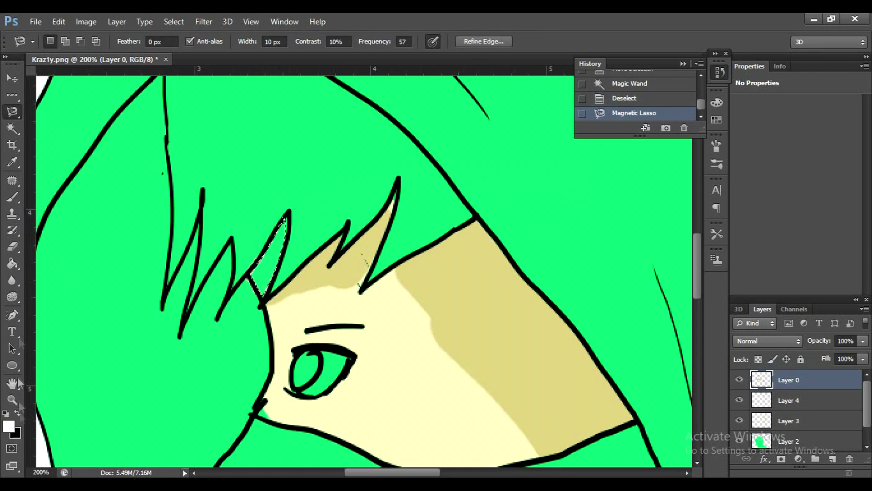
pyautogui.press('b')
pyautogui.keyDown('alt'); pyautogui.click(492, 336); pyautogui.keyUp('alt')
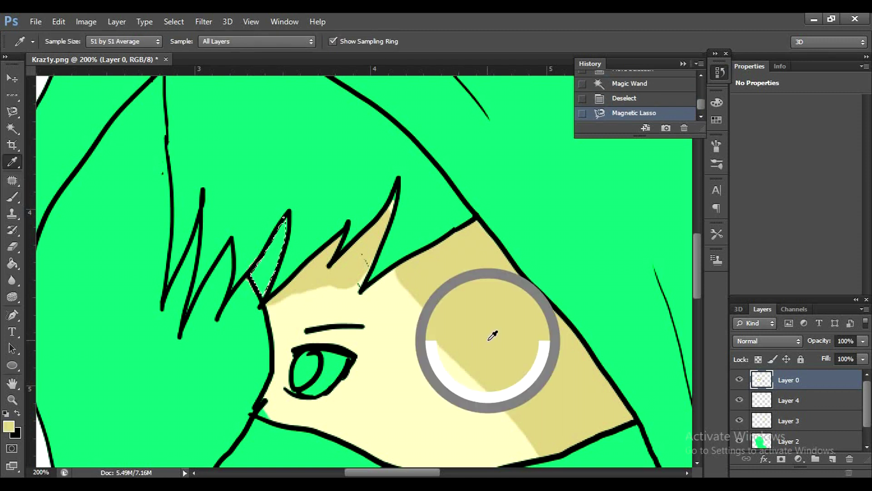
pyautogui.moveTo(273, 236); pyautogui.dragTo(277, 255)
# Try selecting the green hood, then deselect and zoom out to the whole figure
pyautogui.press('w')
pyautogui.click(114, 227)
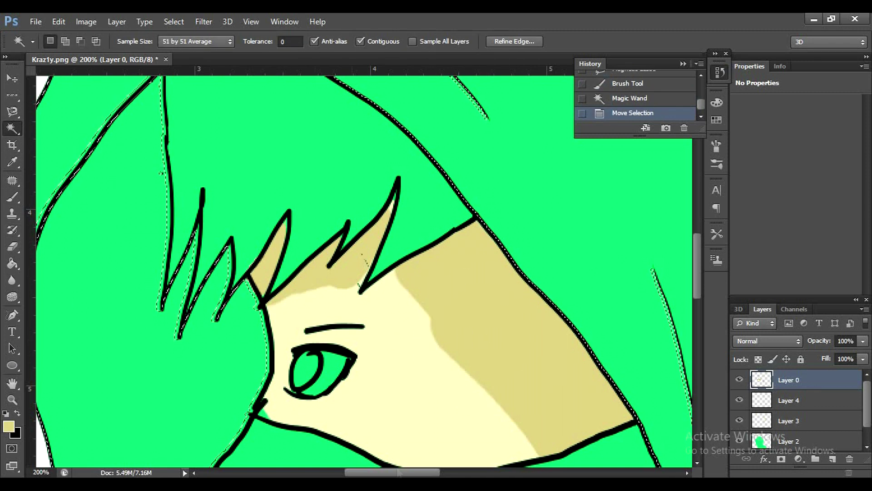
pyautogui.click(292, 370)
pyautogui.hotkey('ctrl', 'd')
pyautogui.moveTo(391, 473); pyautogui.dragTo(349, 468)
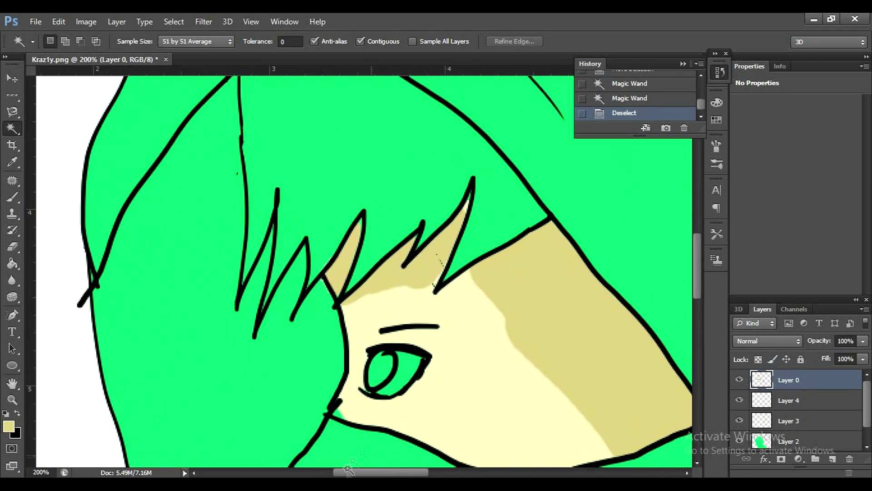
pyautogui.hotkey('ctrl', '-')
pyautogui.hotkey('ctrl', '-')
# Open a second window of Kraz1y.png and tile both views side by side
pyautogui.click(284, 21)
pyautogui.moveTo(292, 37)
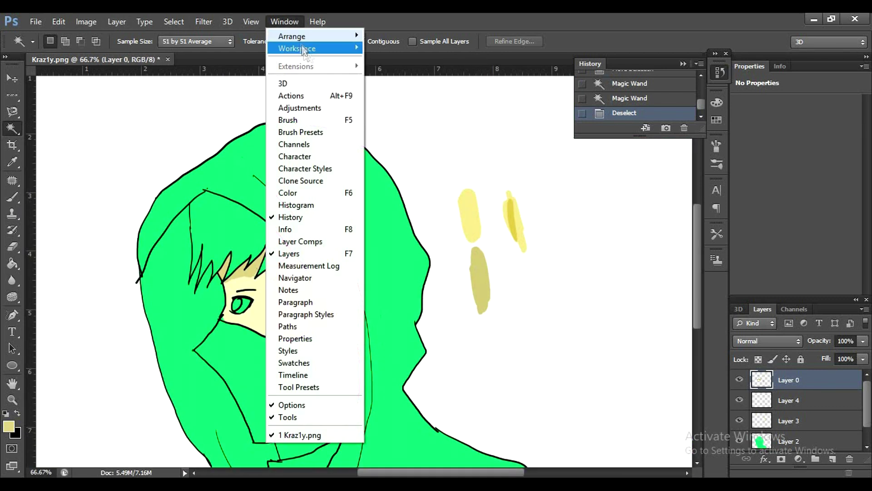
pyautogui.click(431, 271)
pyautogui.click(284, 21)
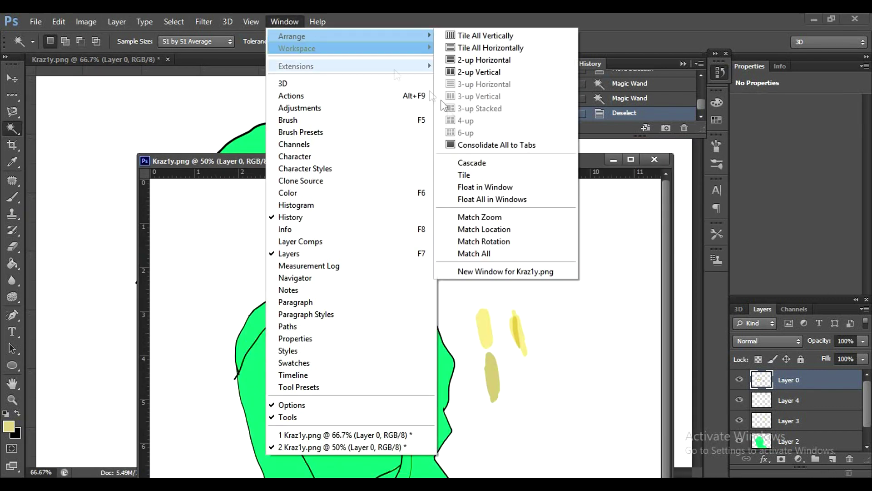
pyautogui.click(495, 37)
# Magic Wand the hair fringe and brush-fill it with red ff0024
pyautogui.moveTo(257, 472); pyautogui.dragTo(269, 470)
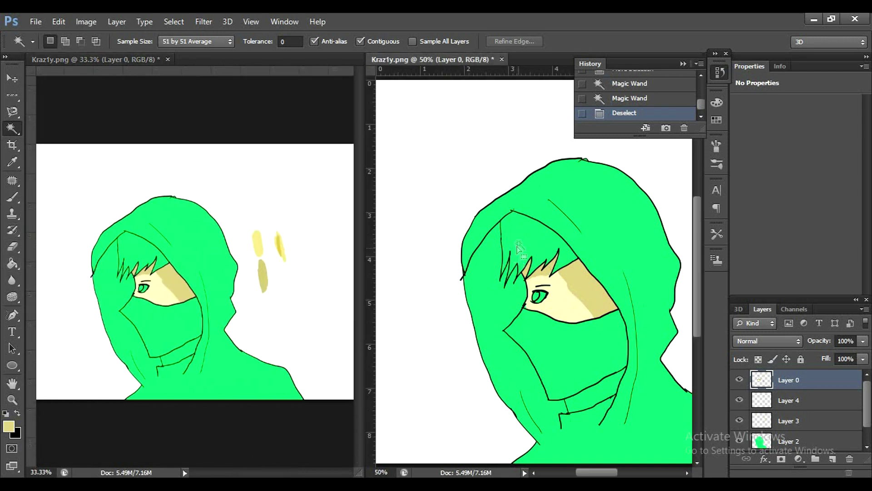
pyautogui.click(532, 256)
pyautogui.hotkey('ctrl', '+')
pyautogui.click(9, 430)
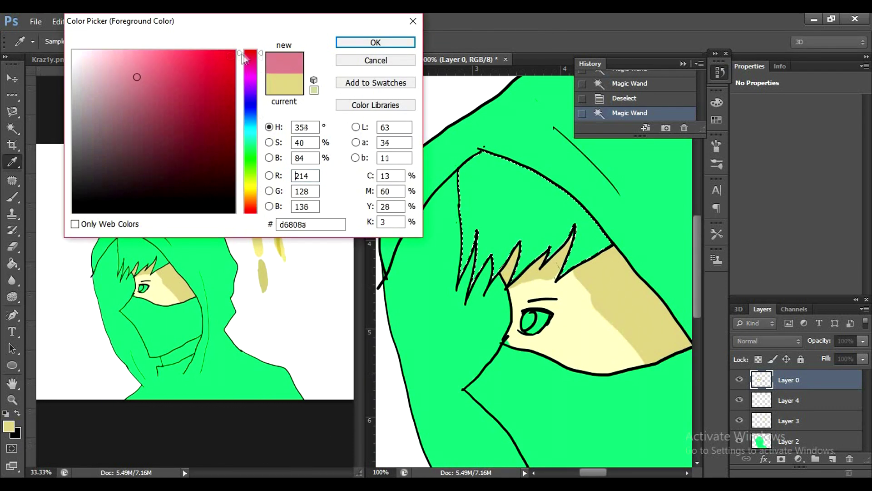
pyautogui.click(399, 40)
pyautogui.press('b')
pyautogui.moveTo(468, 184)
pyautogui.mouseDown()
pyautogui.moveTo(530, 234)
pyautogui.moveTo(567, 191)
pyautogui.moveTo(500, 261)
pyautogui.moveTo(458, 286)
pyautogui.mouseUp()
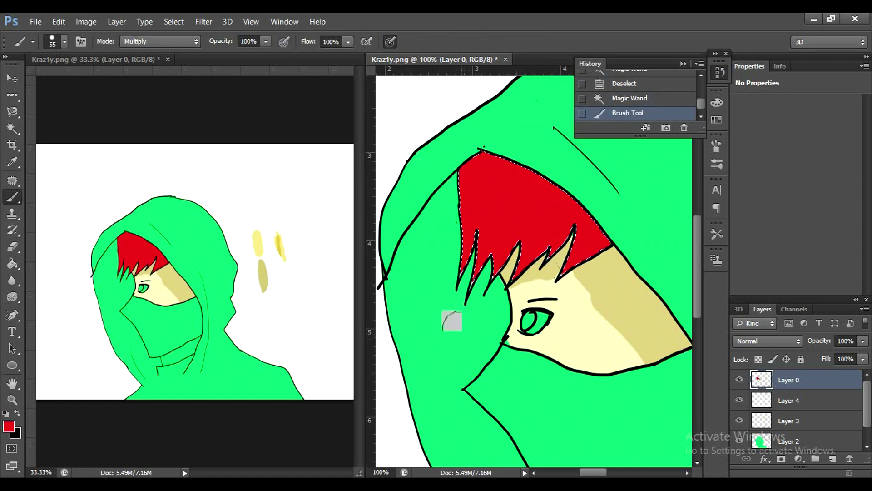
# Deselect and touch up red along the hair strand edges with a 5 px brush
pyautogui.press('w')
pyautogui.click(286, 144)
pyautogui.hotkey('ctrl', 'd')
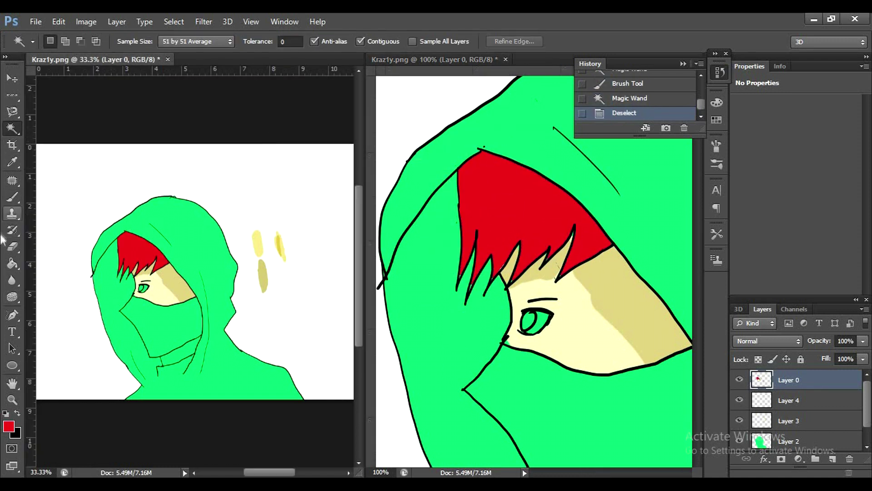
pyautogui.press('b')
pyautogui.click(64, 41)
pyautogui.scroll(2, 478, 274)
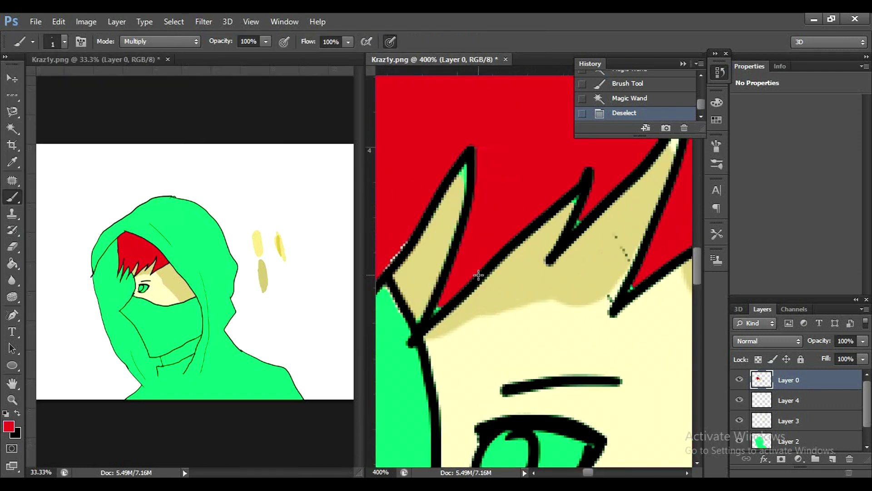
pyautogui.scroll(2, 478, 274)
pyautogui.scroll(-1, 478, 274)
pyautogui.click(64, 41)
pyautogui.write('5')
pyautogui.press('Return')
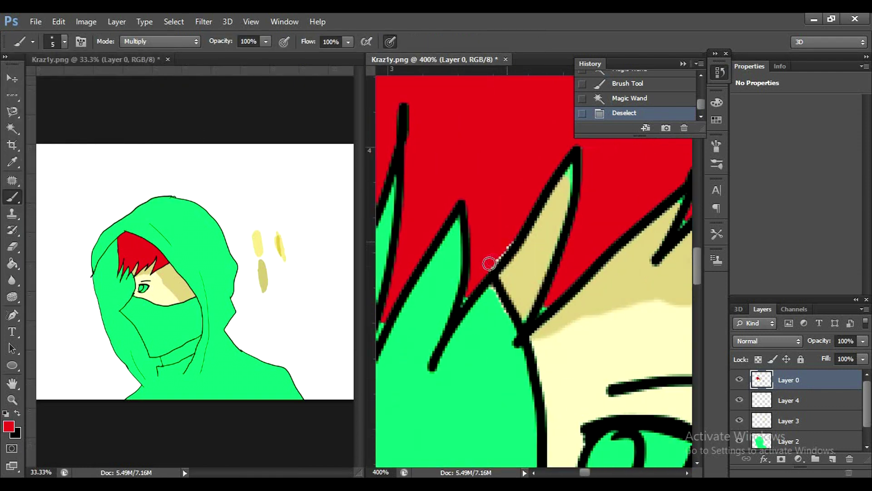
pyautogui.moveTo(490, 253); pyautogui.dragTo(465, 306)
pyautogui.moveTo(553, 290); pyautogui.dragTo(537, 308)
pyautogui.moveTo(584, 473); pyautogui.dragTo(578, 472)
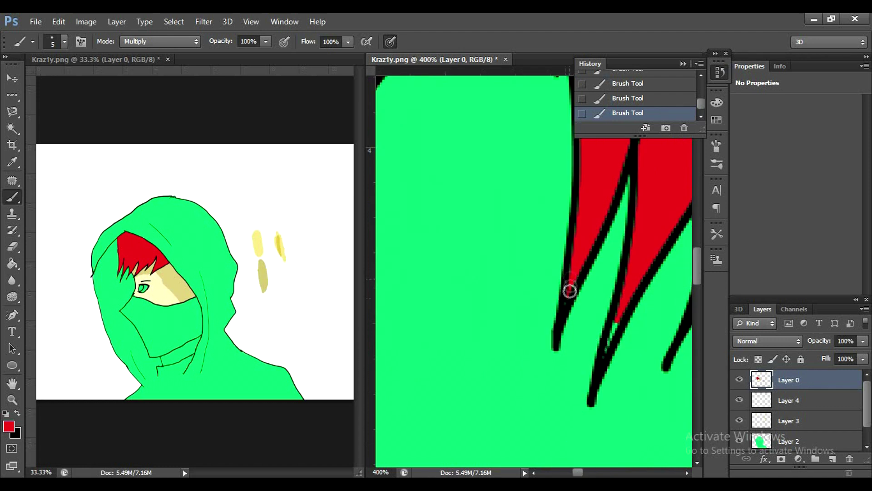
# Zoom out, keep red as foreground, and enlarge the brush to 12 px
pyautogui.hotkey('ctrl', '-')
pyautogui.hotkey('ctrl', '-')
pyautogui.hotkey('ctrl', '-')
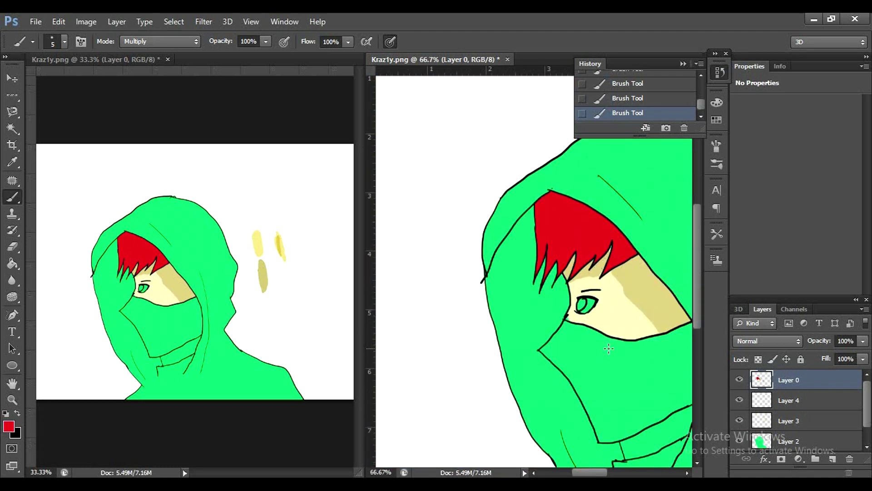
pyautogui.click(8, 426)
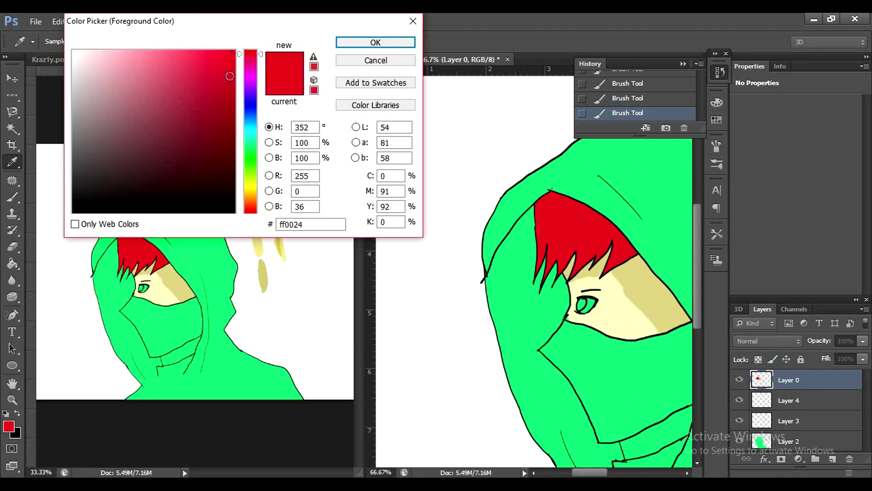
pyautogui.click(403, 59)
pyautogui.click(65, 41)
pyautogui.moveTo(33, 82); pyautogui.dragTo(36, 83)
pyautogui.click(614, 243)
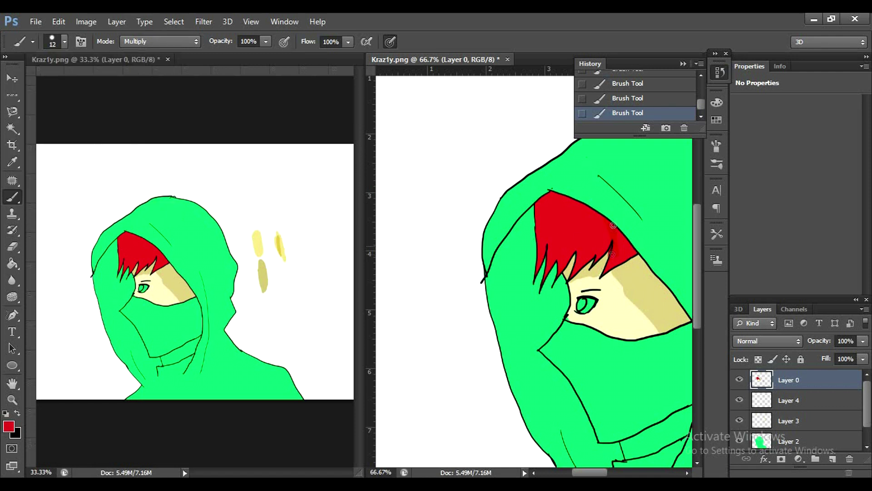
pyautogui.click(12, 129)
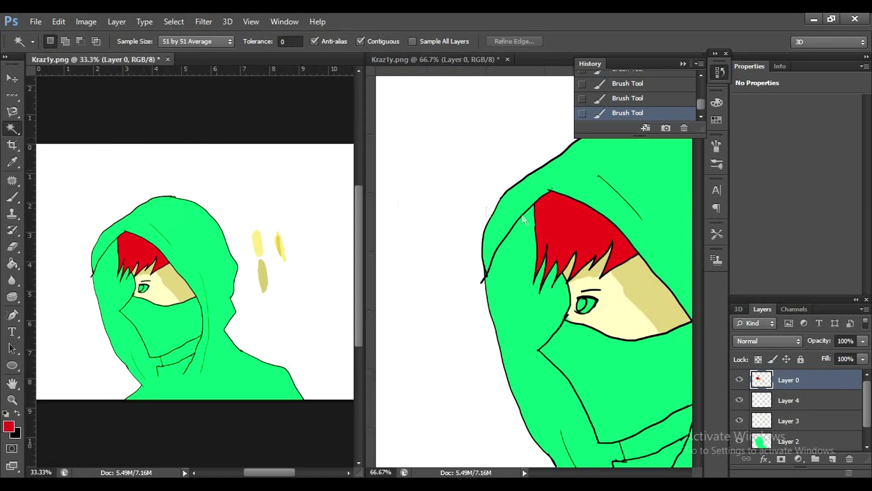
# Select the red hair and shade its upper part with darker red in Multiply mode
pyautogui.click(553, 243)
pyautogui.hotkey('ctrl', 'd')
pyautogui.click(136, 249)
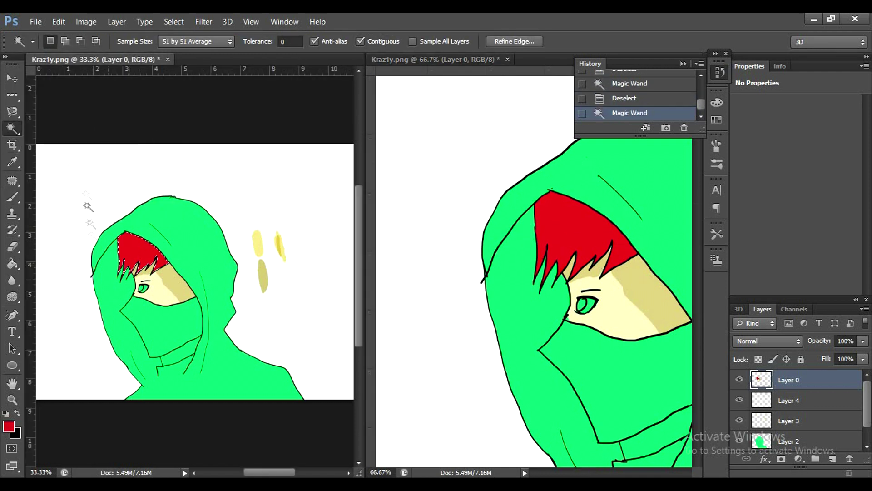
pyautogui.click(423, 326)
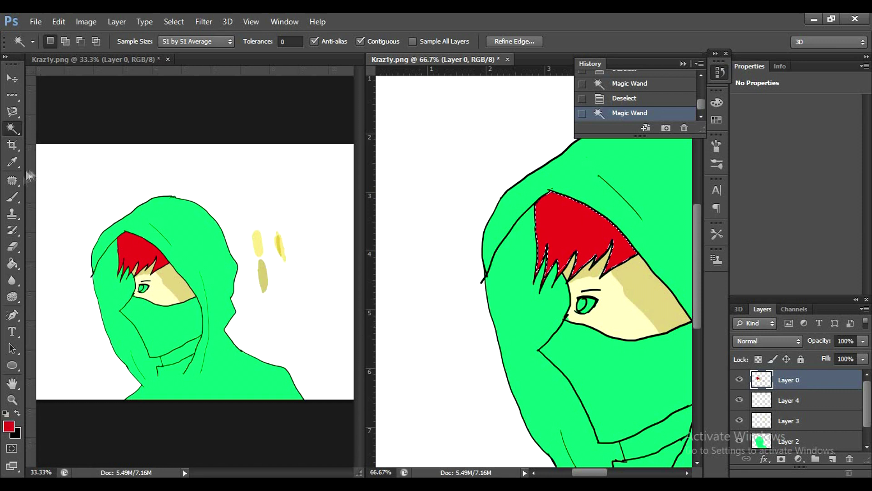
pyautogui.click(13, 197)
pyautogui.moveTo(590, 241); pyautogui.dragTo(540, 216)
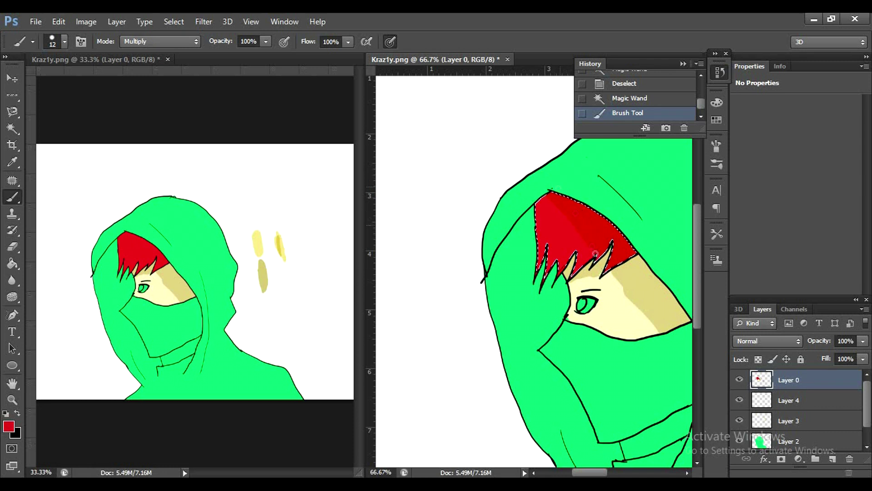
pyautogui.moveTo(595, 253); pyautogui.dragTo(569, 223)
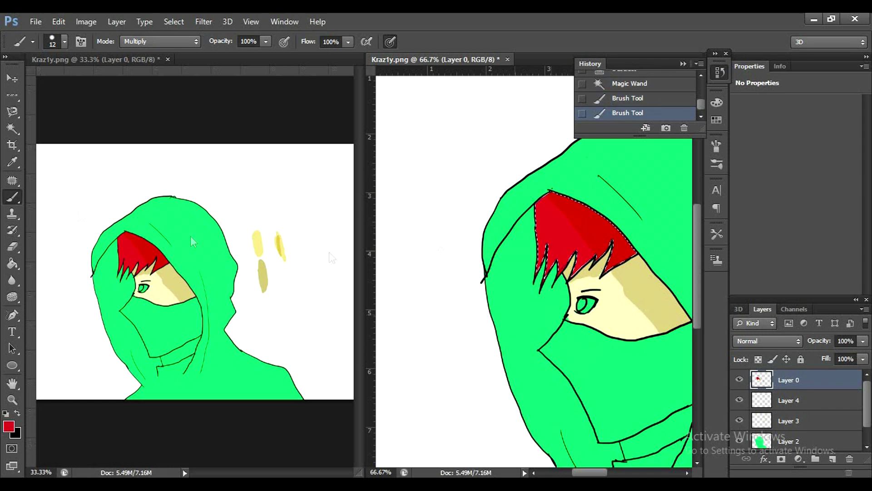
# Deselect the hair and Magic Wand the mask area below the eyes
pyautogui.click(12, 129)
pyautogui.click(63, 180)
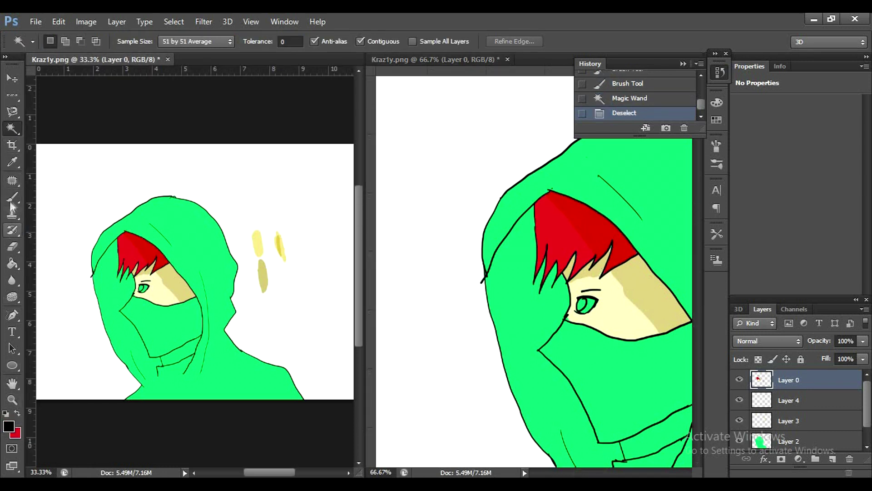
pyautogui.press('b')
pyautogui.press('w')
pyautogui.click(145, 313)
# Paint the selected mask solid black with an enlarged brush, undoing a trial fill
pyautogui.press('b')
pyautogui.moveTo(558, 341); pyautogui.dragTo(600, 395)
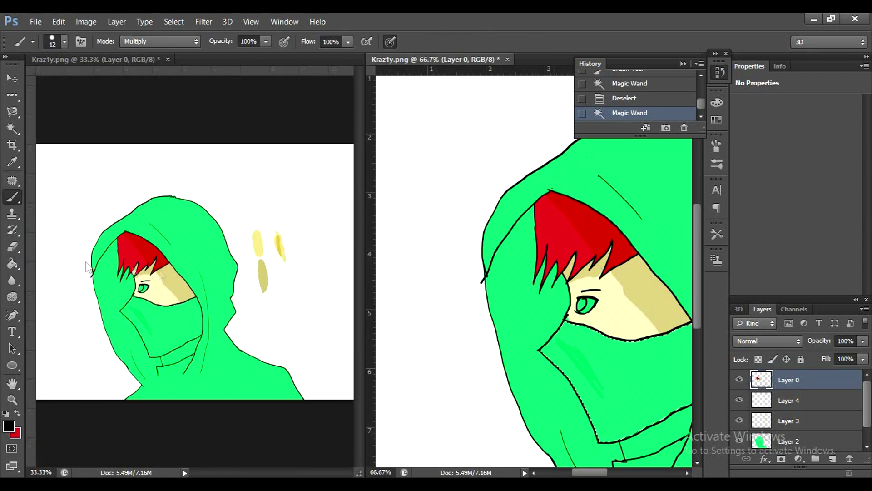
pyautogui.press('g')
pyautogui.click(598, 384)
pyautogui.hotkey('ctrl', 'z')
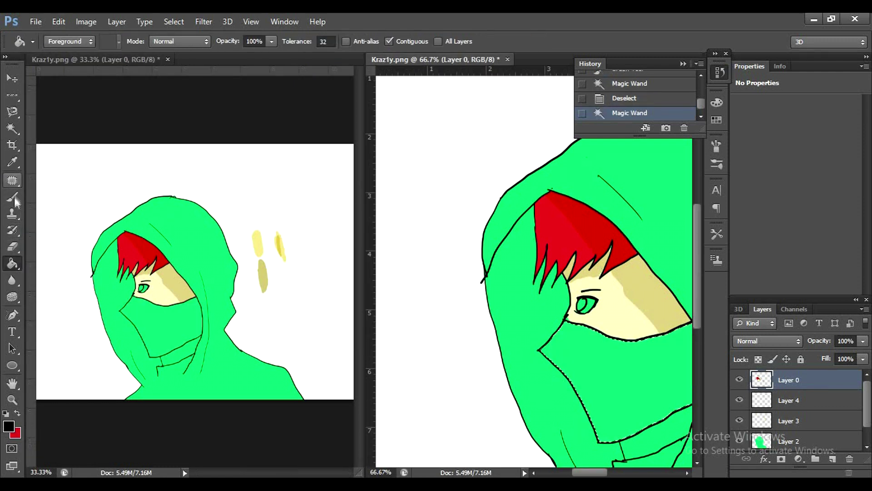
pyautogui.click(12, 197)
pyautogui.click(64, 42)
pyautogui.moveTo(573, 338)
pyautogui.mouseDown()
pyautogui.moveTo(700, 354)
pyautogui.moveTo(560, 345)
pyautogui.mouseUp()
pyautogui.moveTo(607, 373); pyautogui.dragTo(680, 386)
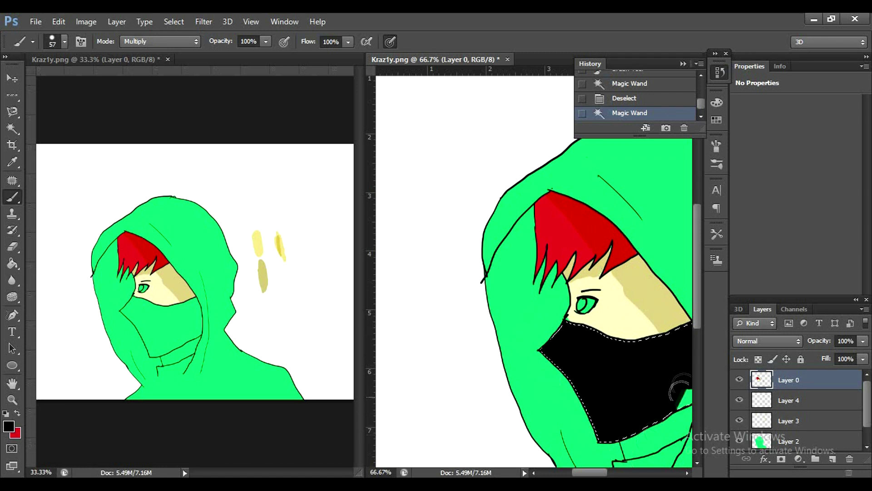
pyautogui.moveTo(573, 473); pyautogui.dragTo(589, 474)
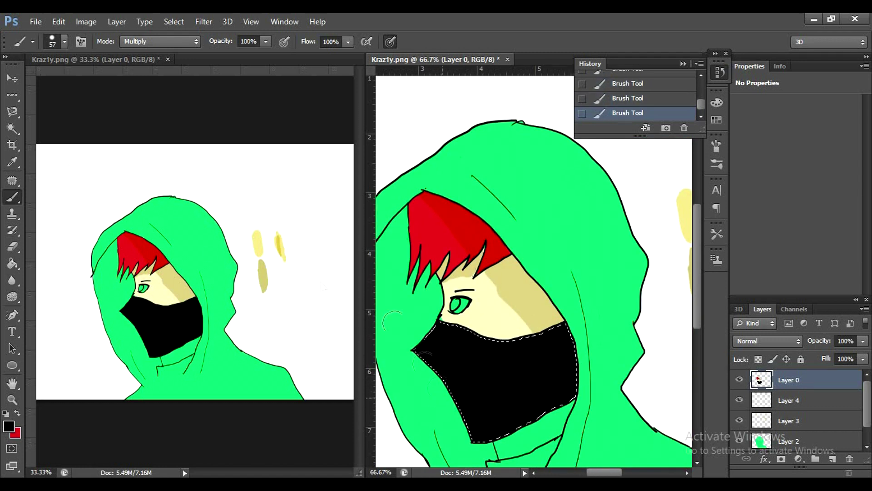
# Deselect the mask and pick the pale cream skin colour
pyautogui.click(12, 129)
pyautogui.click(64, 175)
pyautogui.hotkey('ctrl', 'd')
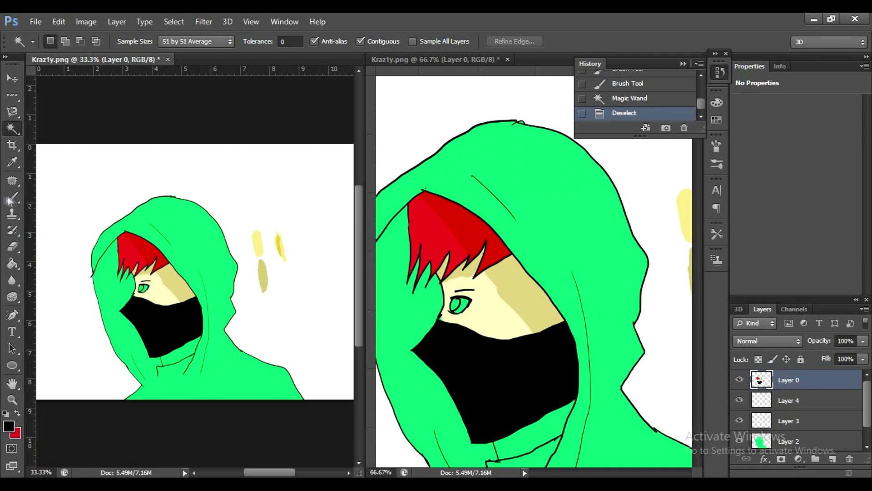
pyautogui.click(13, 197)
pyautogui.keyDown('alt'); pyautogui.click(684, 209); pyautogui.keyUp('alt')
# Shrink the brush and undo the last two test strokes in History
pyautogui.hotkey('ctrl', '+')
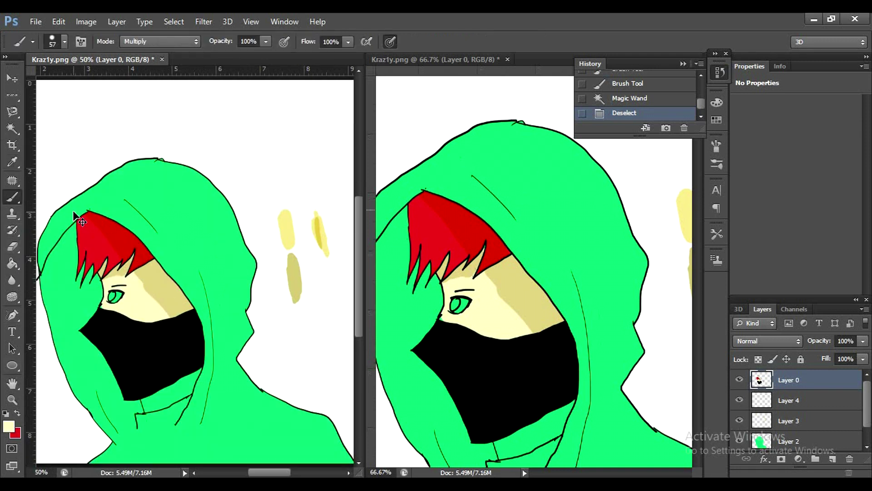
pyautogui.hotkey('ctrl', '-')
pyautogui.hotkey('ctrl', 'Tab')
pyautogui.hotkey('ctrl', '+')
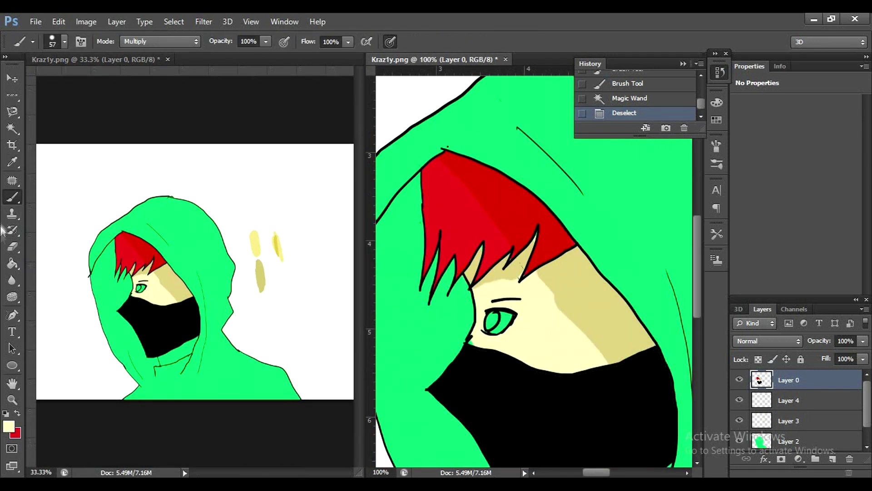
pyautogui.click(64, 42)
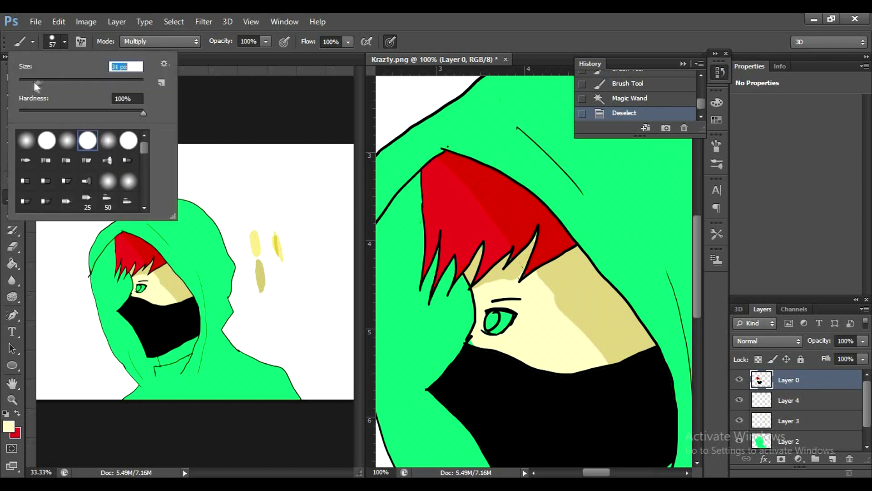
pyautogui.press('Return')
pyautogui.moveTo(458, 341); pyautogui.dragTo(472, 358)
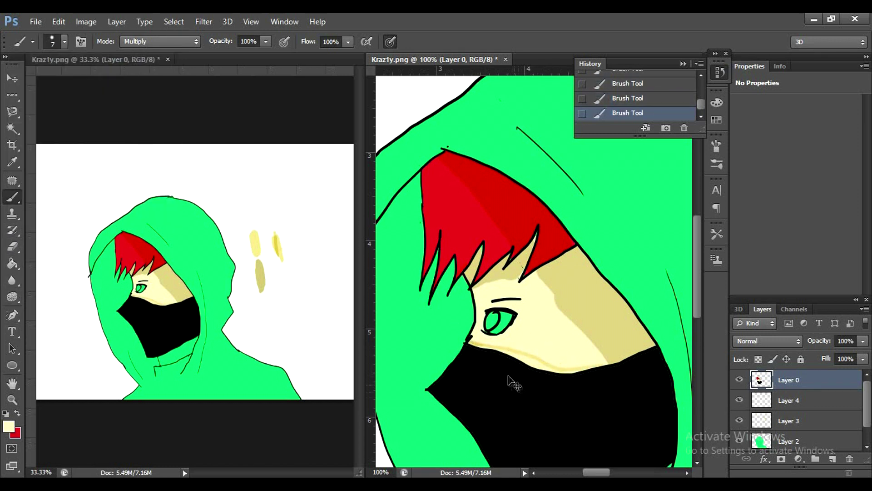
pyautogui.click(625, 84)
pyautogui.hotkey('ctrl', '-')
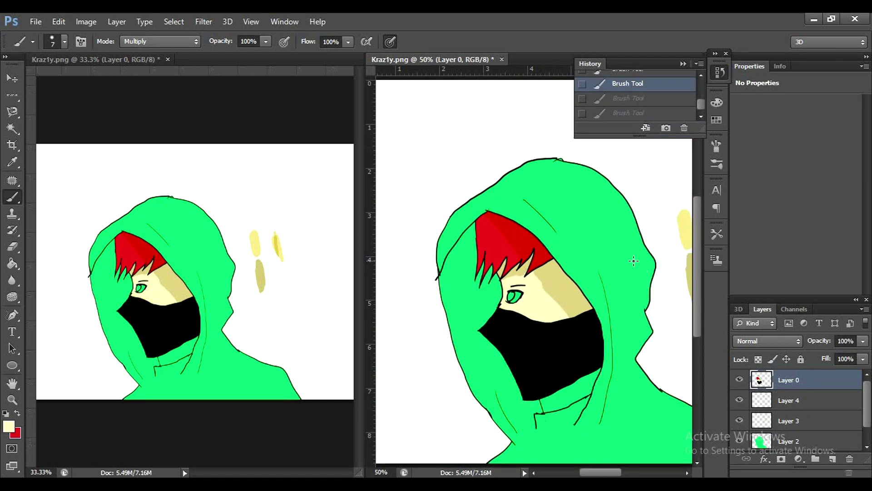
# With a 67 px brush, select the strip under the mask, paint it cream, and deselect
pyautogui.click(65, 41)
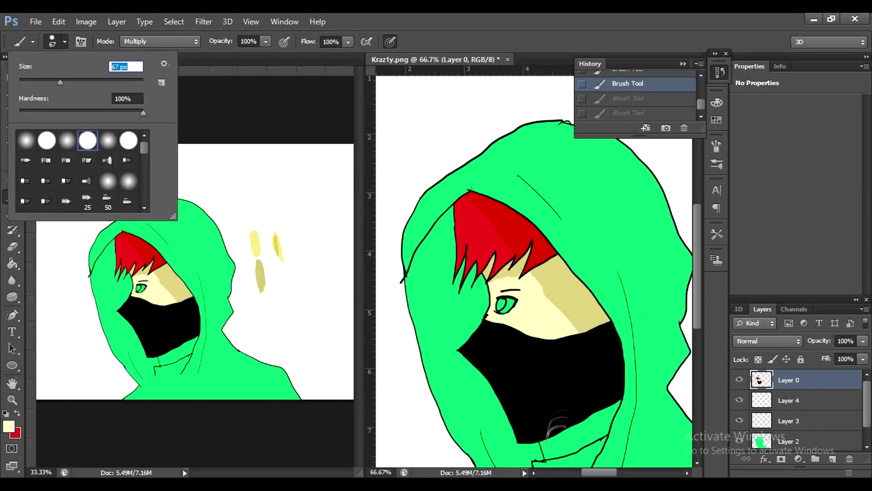
pyautogui.press('w')
pyautogui.click(609, 435)
pyautogui.press('b')
pyautogui.moveTo(545, 452); pyautogui.dragTo(618, 400)
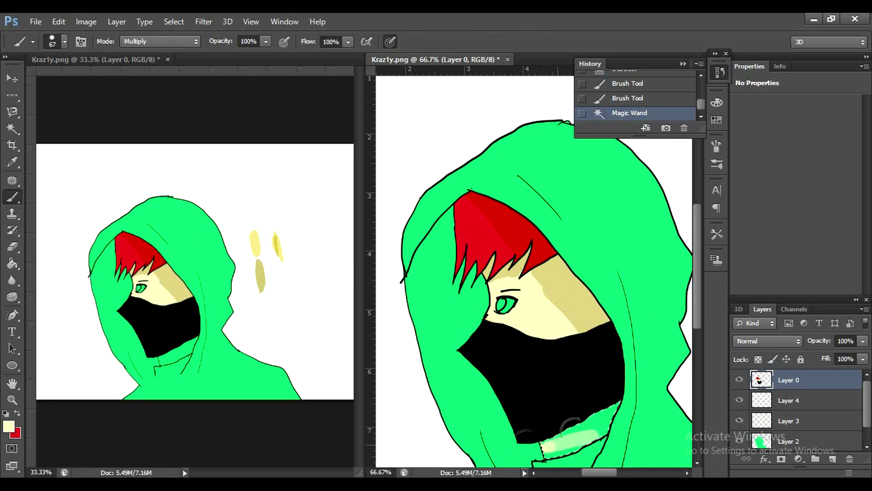
pyautogui.press('w')
pyautogui.click(272, 278)
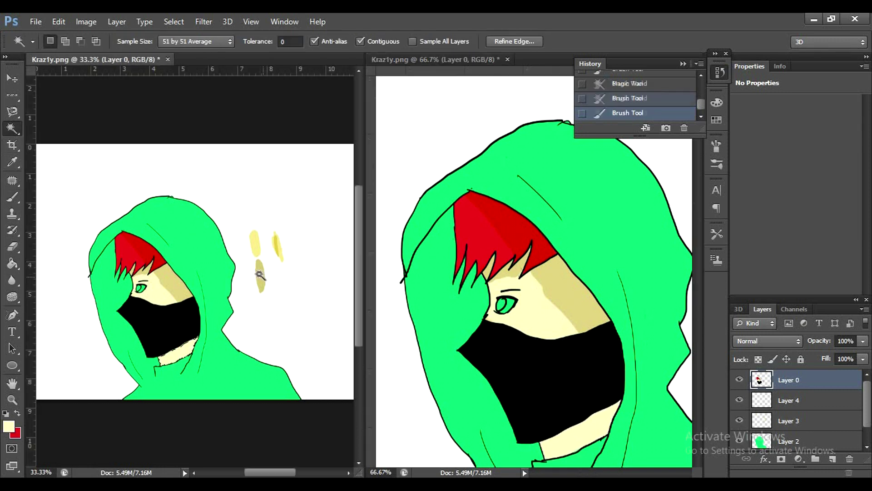
pyautogui.hotkey('ctrl', 'd')
# Sample white from the background and rezoom both document views
pyautogui.press('i')
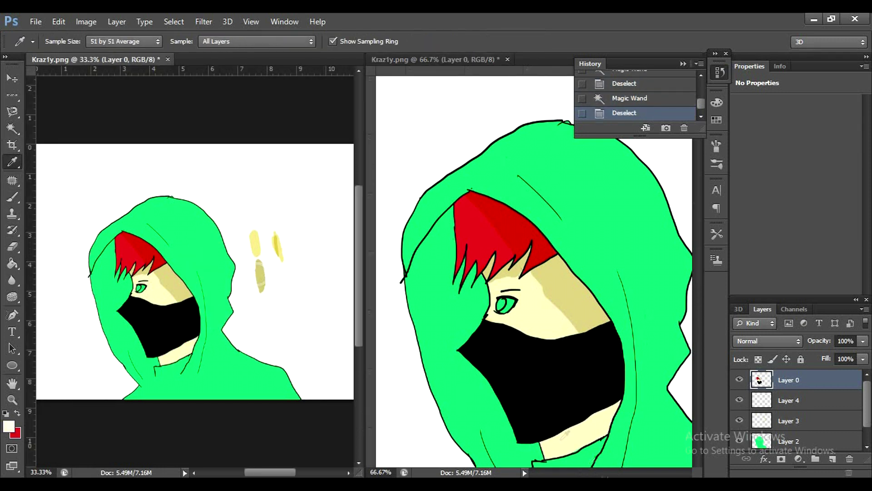
pyautogui.hotkey('ctrl', '-')
pyautogui.click(392, 171)
pyautogui.press('b')
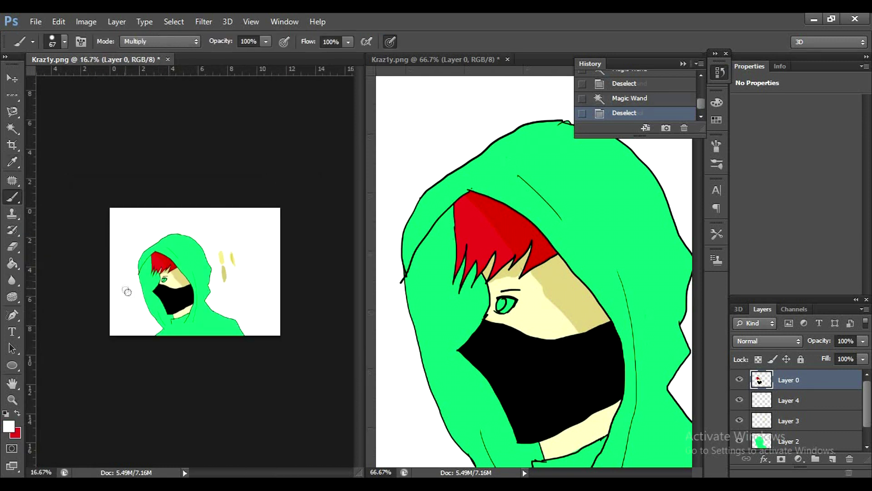
pyautogui.hotkey('ctrl', '+')
pyautogui.click(469, 136)
pyautogui.hotkey('ctrl', '-')
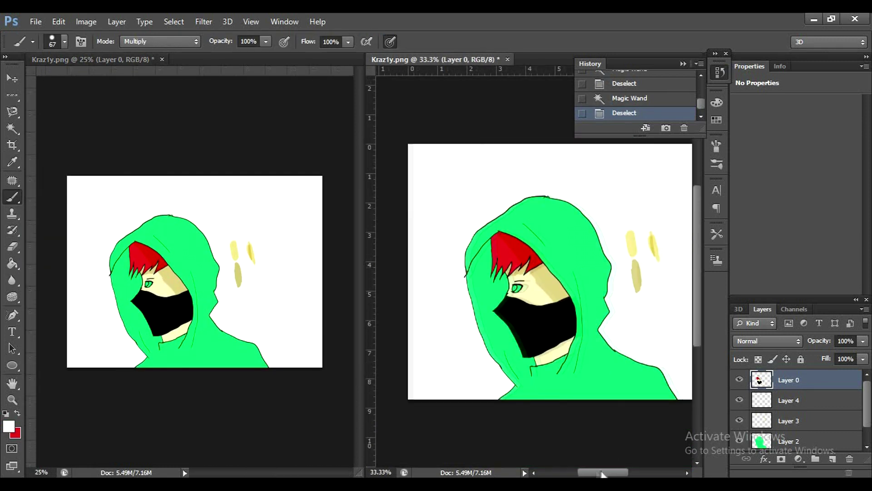
pyautogui.moveTo(603, 470); pyautogui.dragTo(611, 470)
# Sample the pale yellow swatch and paint a stroke along the neck under the mask
pyautogui.press('i')
pyautogui.click(625, 278)
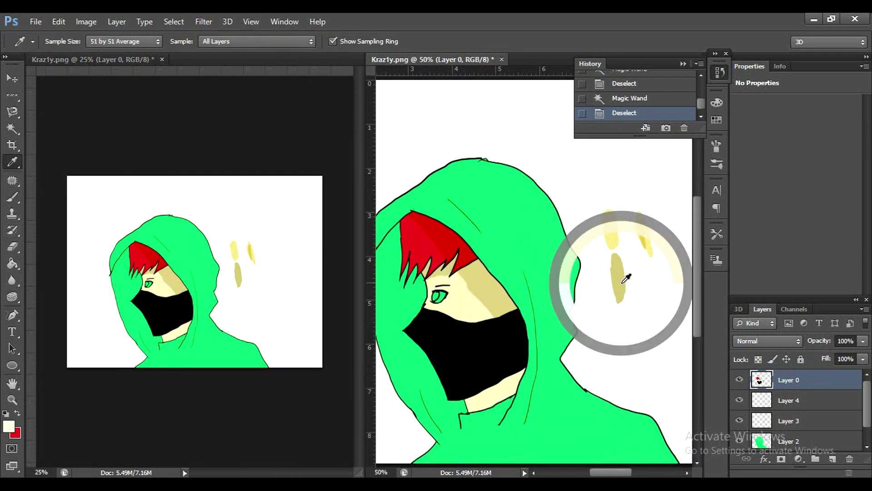
pyautogui.click(13, 196)
pyautogui.moveTo(155, 338); pyautogui.dragTo(191, 334)
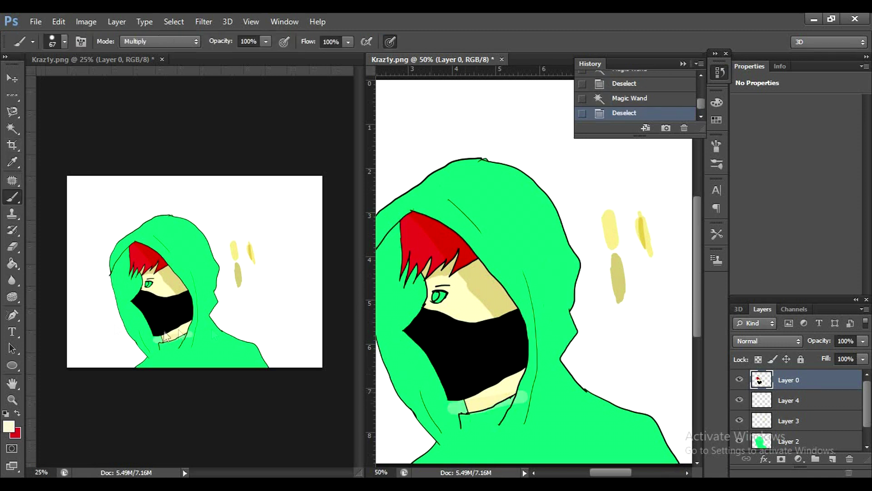
pyautogui.press('w')
pyautogui.click(177, 341)
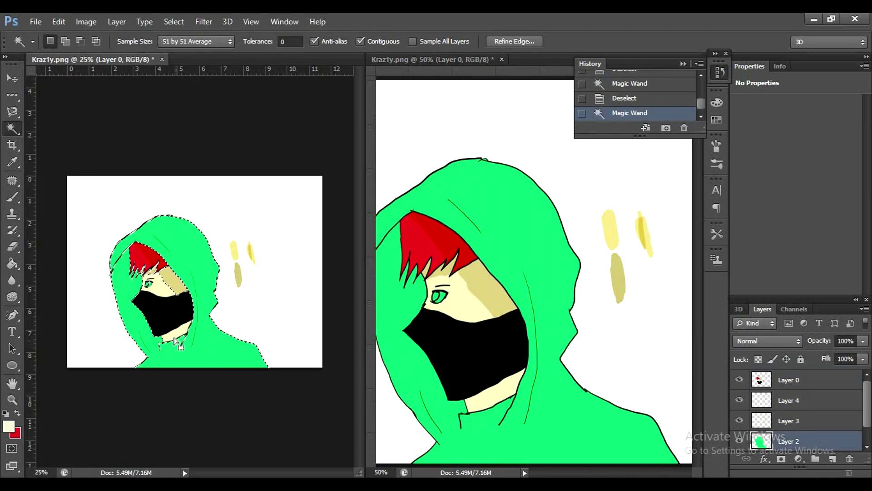
pyautogui.hotkey('ctrl', 'd')
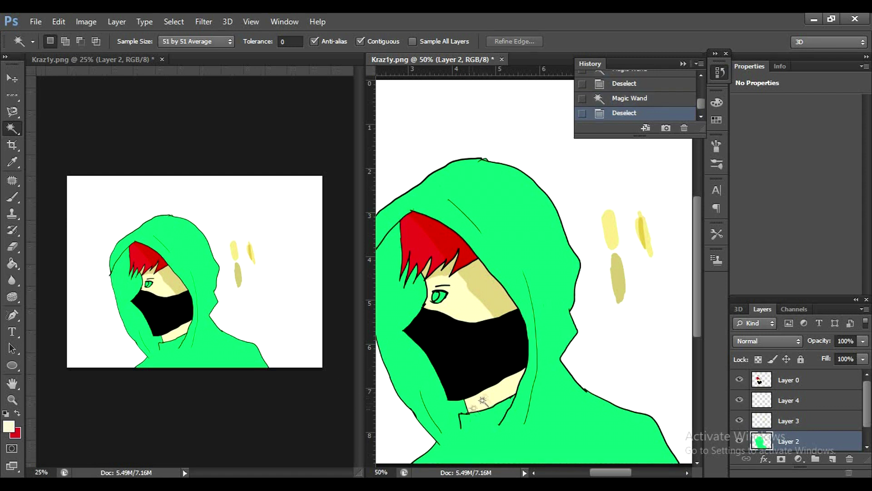
# Make Layer 4 active and briefly hide Layer 2 to check the hoodie
pyautogui.scroll(2, 203, 381)
pyautogui.scroll(1, 241, 357)
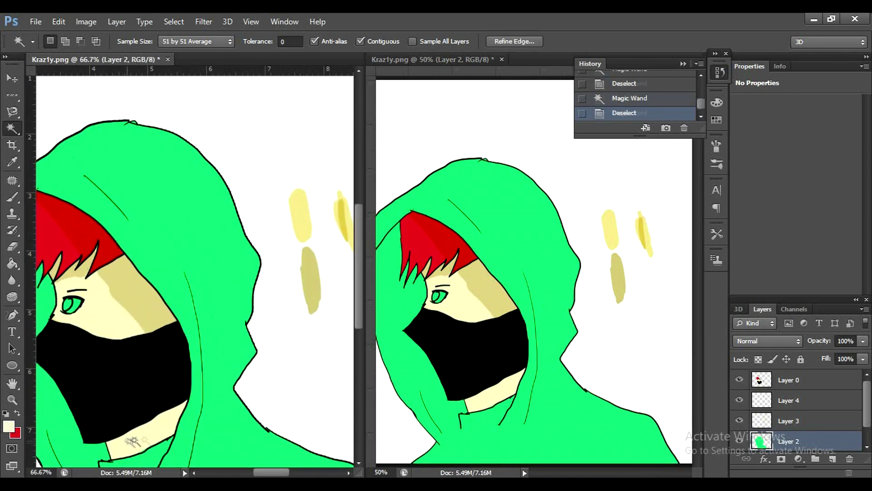
pyautogui.click(788, 400)
pyautogui.click(740, 440)
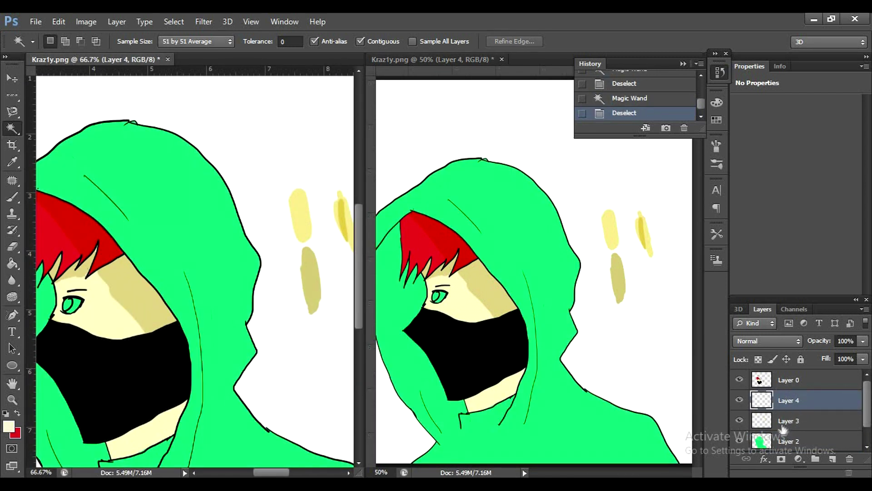
# Make Layer 0 active, select the hoodie and skin region, and step through History states
pyautogui.click(782, 421)
pyautogui.click(788, 380)
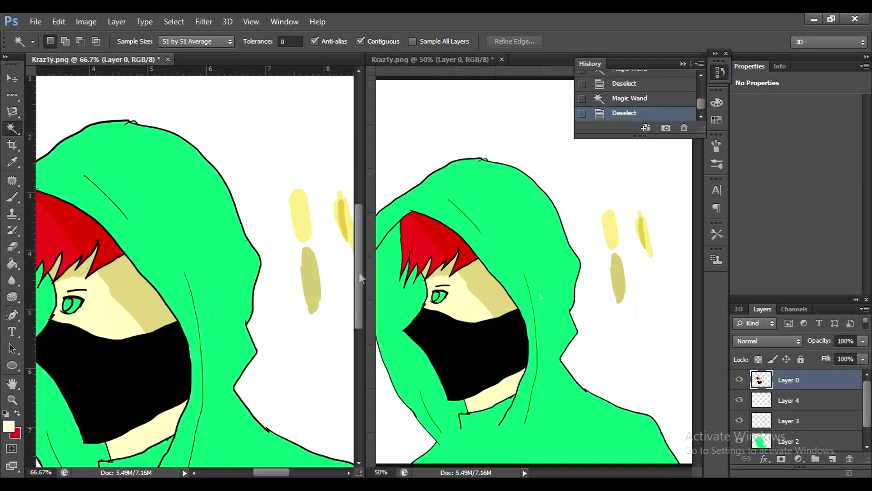
pyautogui.click(468, 402)
pyautogui.click(158, 430)
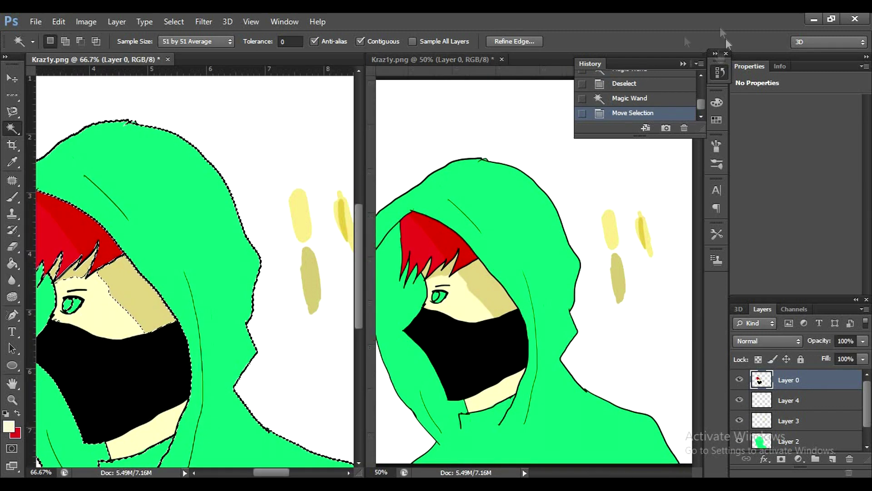
pyautogui.scroll(1, 659, 105)
pyautogui.click(667, 96)
pyautogui.click(682, 81)
pyautogui.click(667, 95)
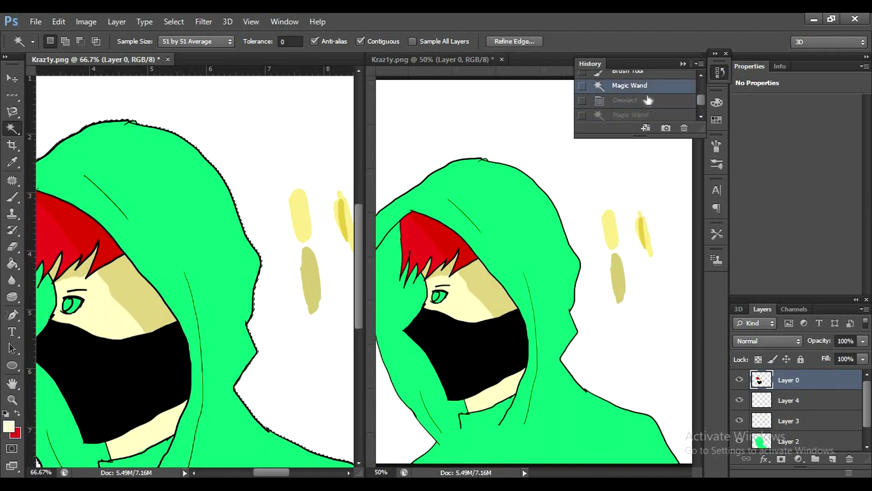
pyautogui.scroll(-1, 658, 96)
pyautogui.click(652, 100)
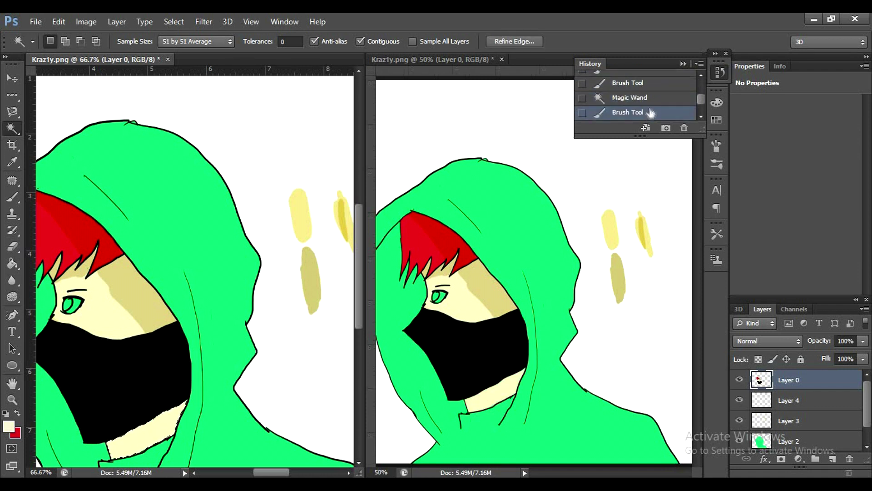
pyautogui.click(652, 100)
# Sample the yellow, choose a paler skin tone, and try a beige neck stroke, then undo it
pyautogui.press('b')
pyautogui.click(470, 402)
pyautogui.click(654, 113)
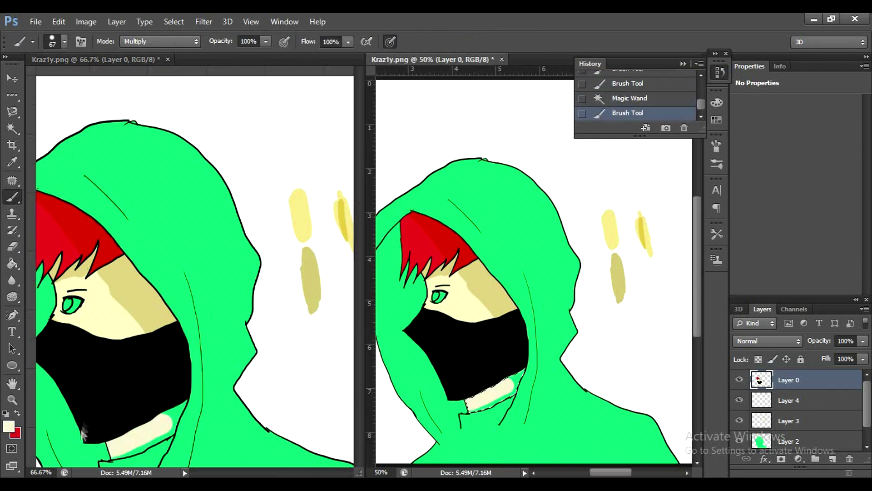
pyautogui.press('i')
pyautogui.click(615, 271)
pyautogui.click(9, 426)
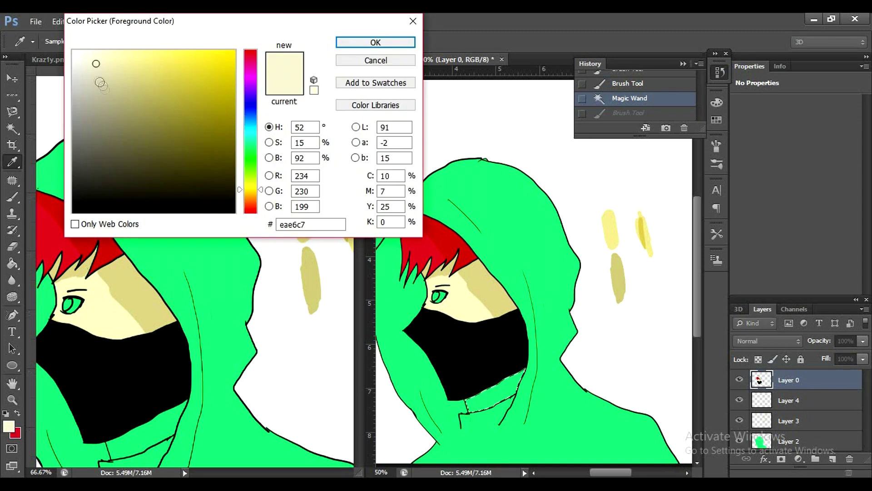
pyautogui.click(94, 75)
pyautogui.click(403, 41)
pyautogui.press('b')
pyautogui.moveTo(470, 402); pyautogui.dragTo(493, 386)
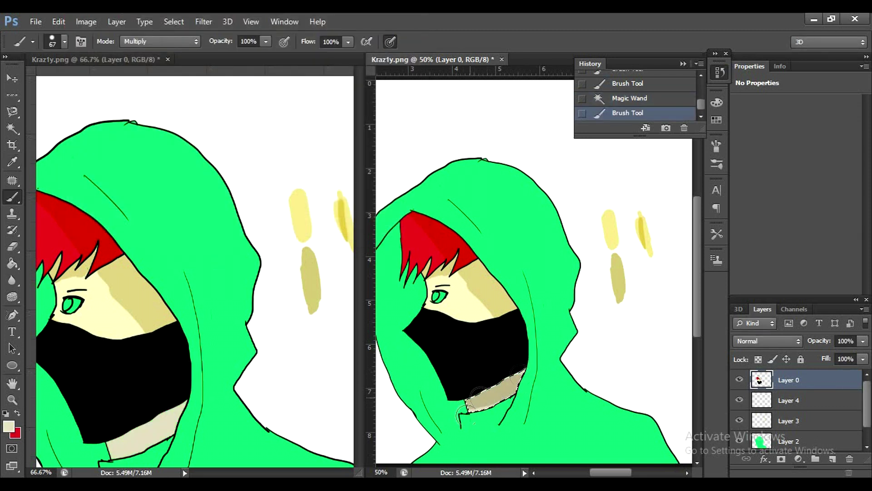
pyautogui.click(458, 411)
pyautogui.hotkey('ctrl', 'alt', 'z')
pyautogui.hotkey('ctrl', 'alt', 'z')
# Hide Layer 3's yellow test strokes, paint the neck pale skin, and deselect
pyautogui.press('i')
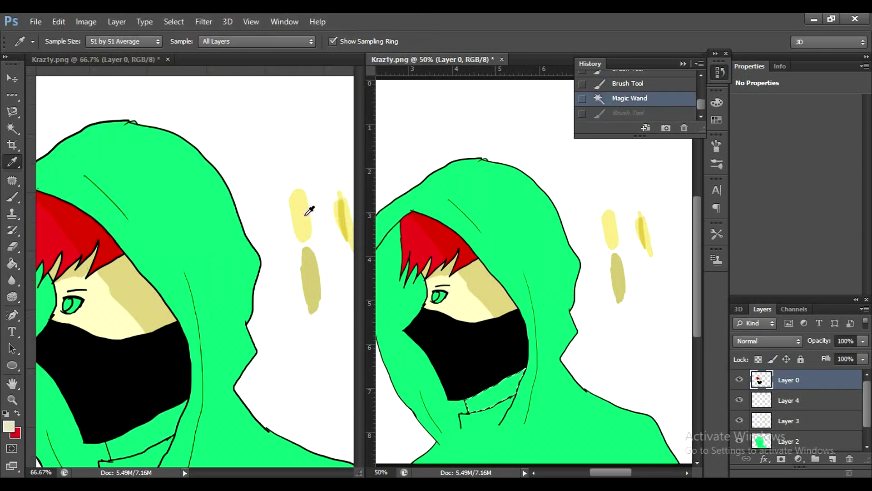
pyautogui.click(739, 380)
pyautogui.click(739, 420)
pyautogui.click(8, 426)
pyautogui.click(354, 61)
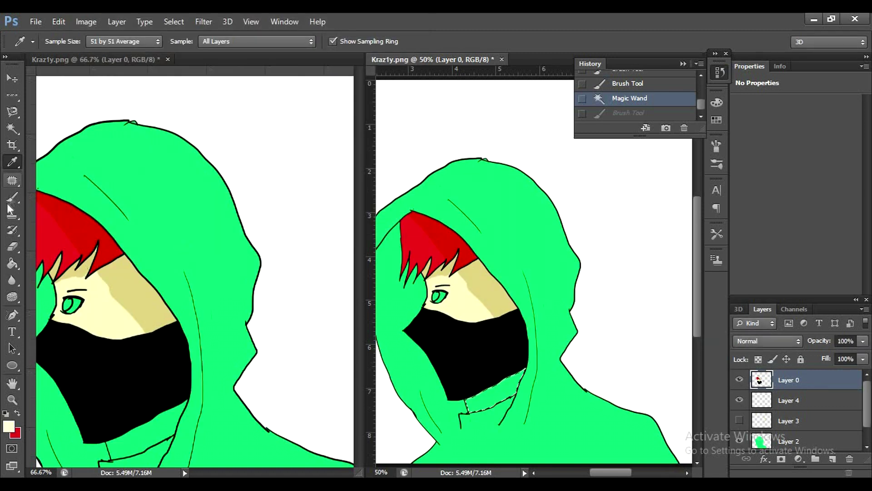
pyautogui.press('b')
pyautogui.moveTo(470, 402); pyautogui.dragTo(523, 370)
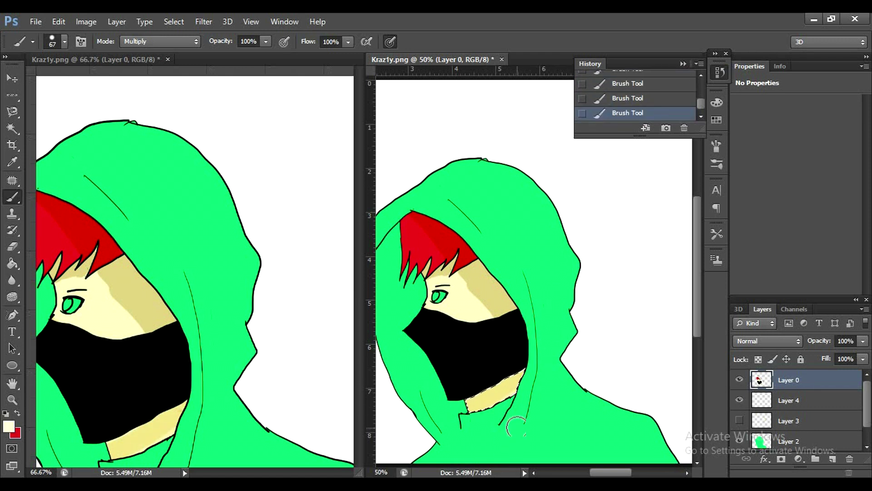
pyautogui.hotkey('ctrl', 'd')
pyautogui.hotkey('ctrl', '-')
pyautogui.hotkey('ctrl', '-')
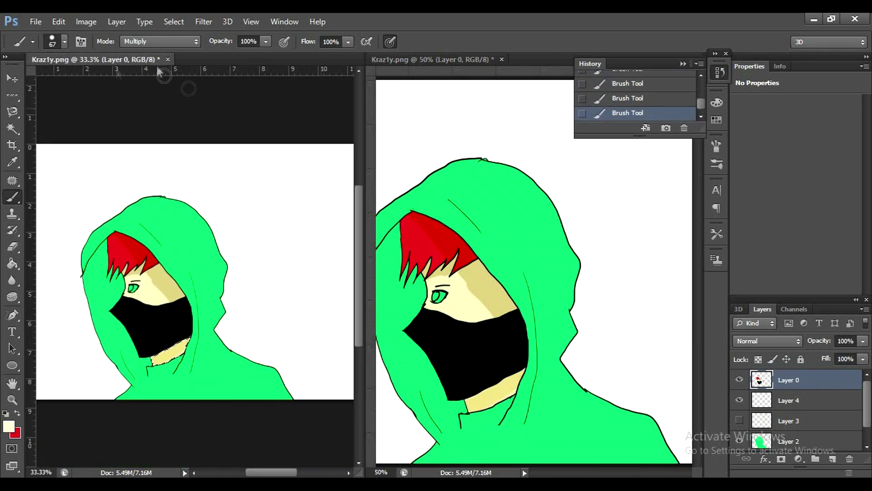
# Zoom in on the eye, try a Magic Wand colour selection there, then deselect
pyautogui.press('w')
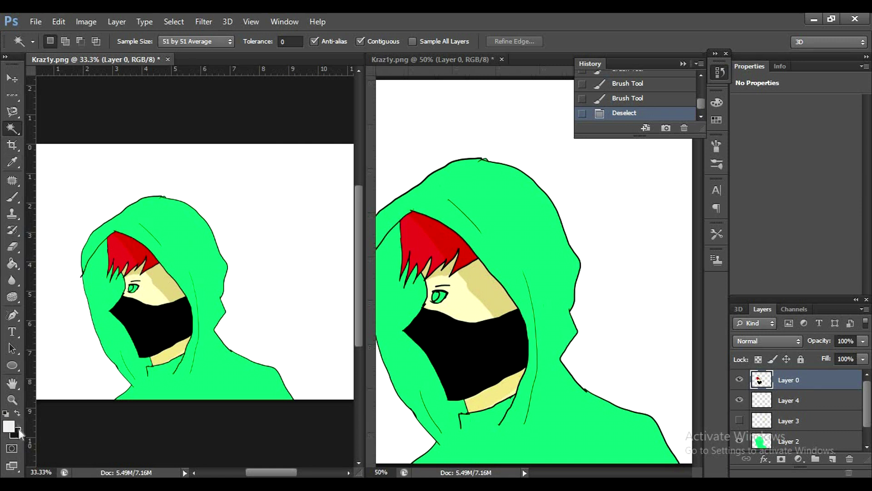
pyautogui.click(449, 309)
pyautogui.hotkey('ctrl', '+')
pyautogui.hotkey('ctrl', '+')
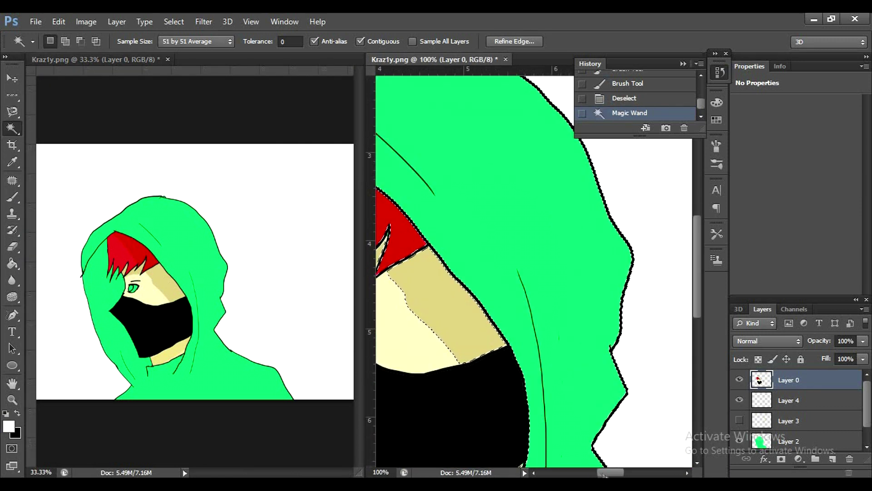
pyautogui.keyDown('shift'); pyautogui.click(436, 327); pyautogui.keyUp('shift')
pyautogui.keyDown('shift'); pyautogui.click(425, 348); pyautogui.keyUp('shift')
pyautogui.click(68, 132)
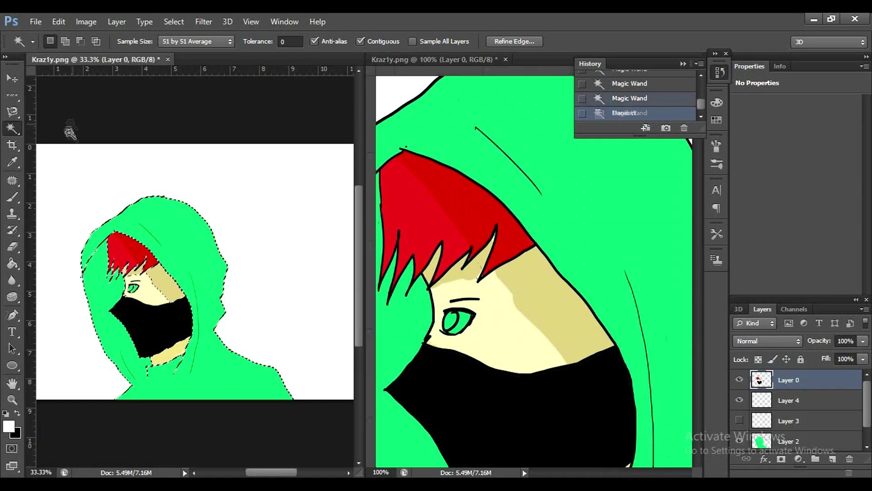
# Paint the lower and upper green parts of the eyeball white
pyautogui.press('i')
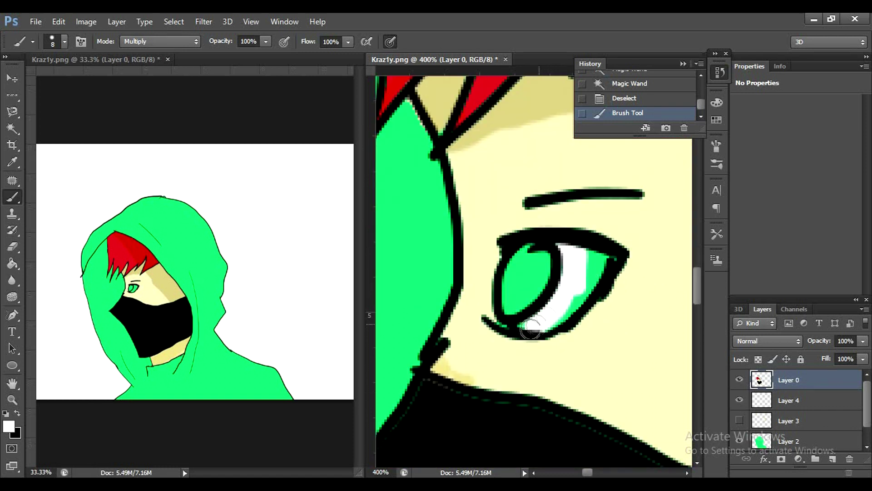
pyautogui.moveTo(531, 328); pyautogui.dragTo(575, 273)
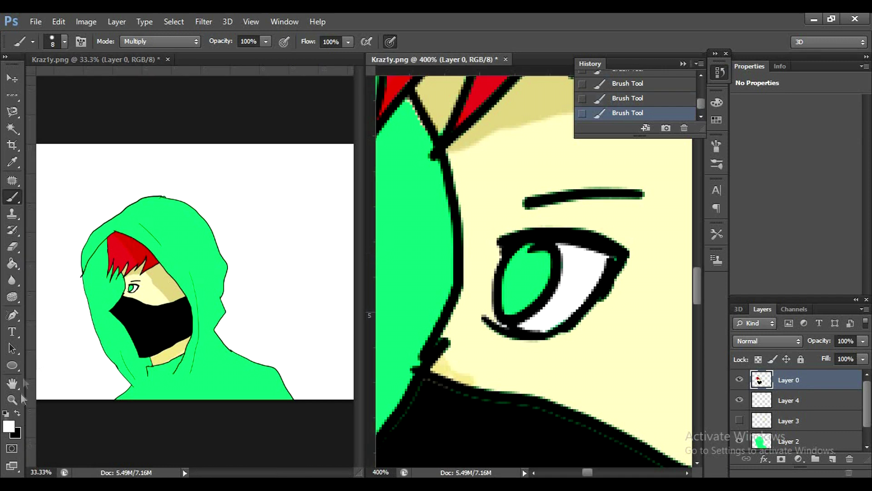
pyautogui.moveTo(563, 250); pyautogui.dragTo(599, 268)
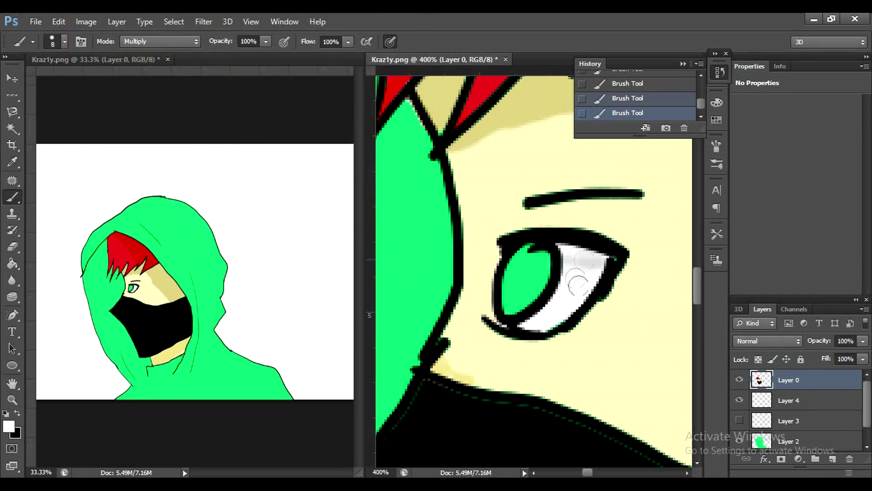
pyautogui.hotkey('ctrl', 'alt', 'z')
pyautogui.hotkey('ctrl', 'alt', 'z')
pyautogui.hotkey('ctrl', 'shift', 'z')
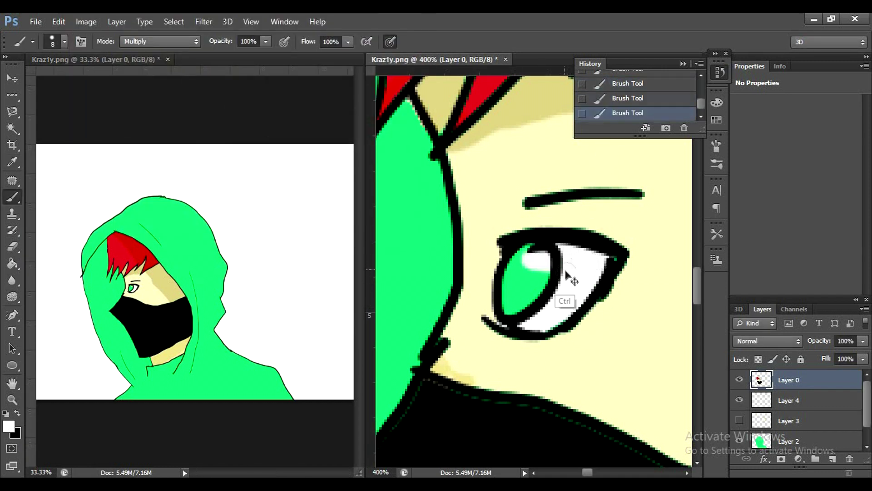
pyautogui.hotkey('ctrl', 'shift', 'z')
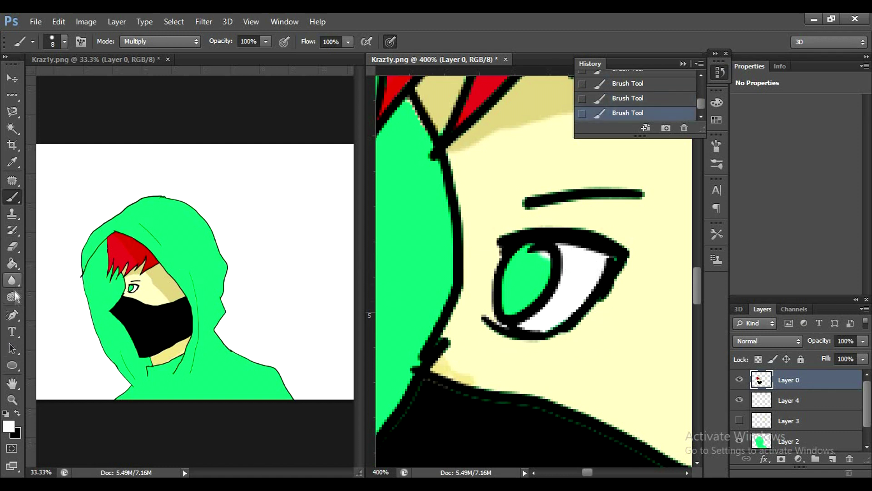
# Set the foreground colour to black and paint the iris into a black pupil
pyautogui.click(8, 426)
pyautogui.moveTo(251, 80); pyautogui.dragTo(250, 185)
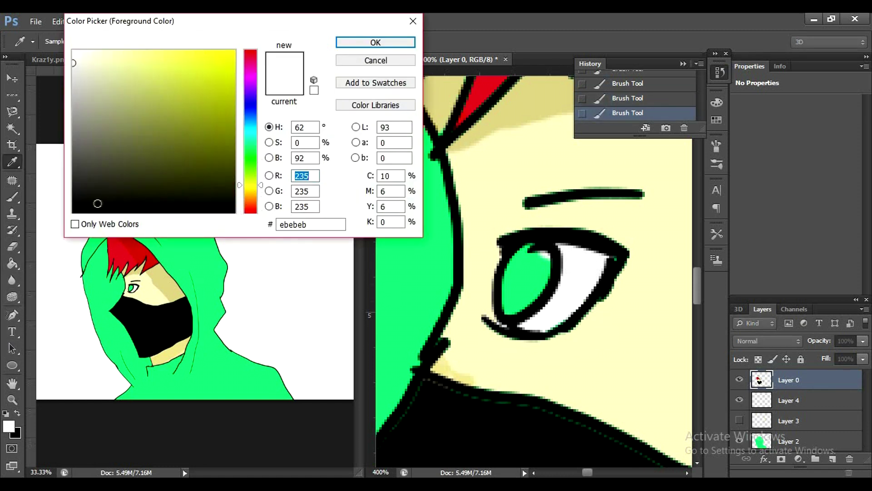
pyautogui.click(73, 211)
pyautogui.click(360, 44)
pyautogui.press('b')
pyautogui.moveTo(507, 298); pyautogui.dragTo(518, 257)
pyautogui.moveTo(504, 309); pyautogui.dragTo(527, 253)
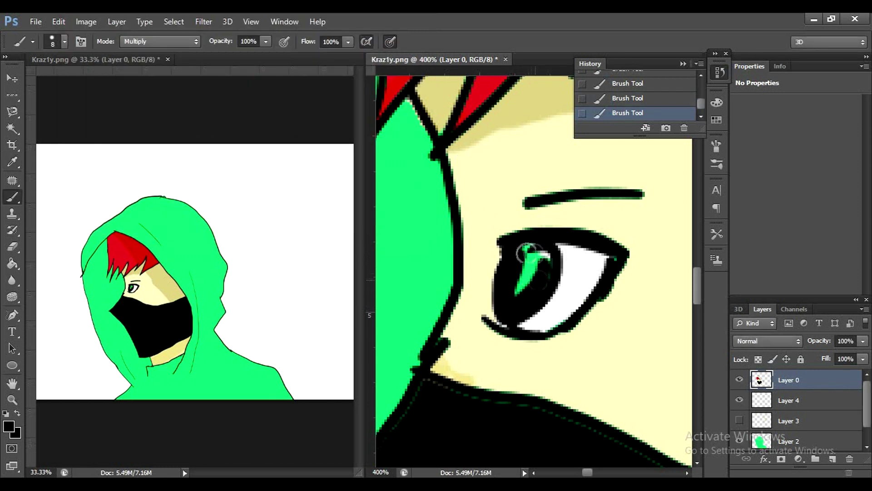
# Set the foreground to near-white for the pupil's small highlight
pyautogui.click(8, 427)
pyautogui.click(73, 50)
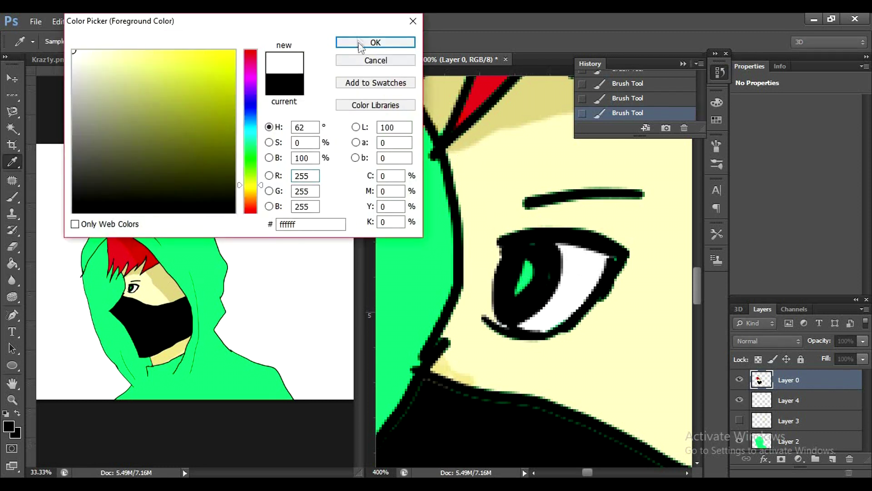
pyautogui.click(360, 44)
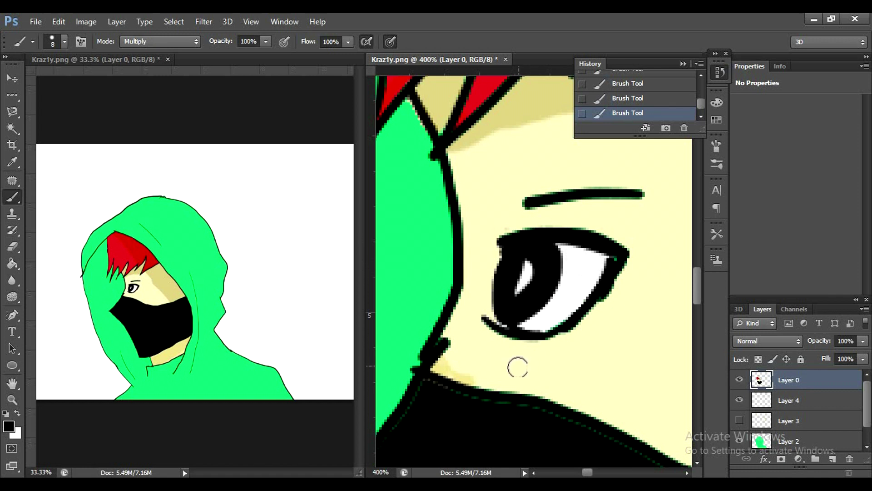
pyautogui.click(8, 426)
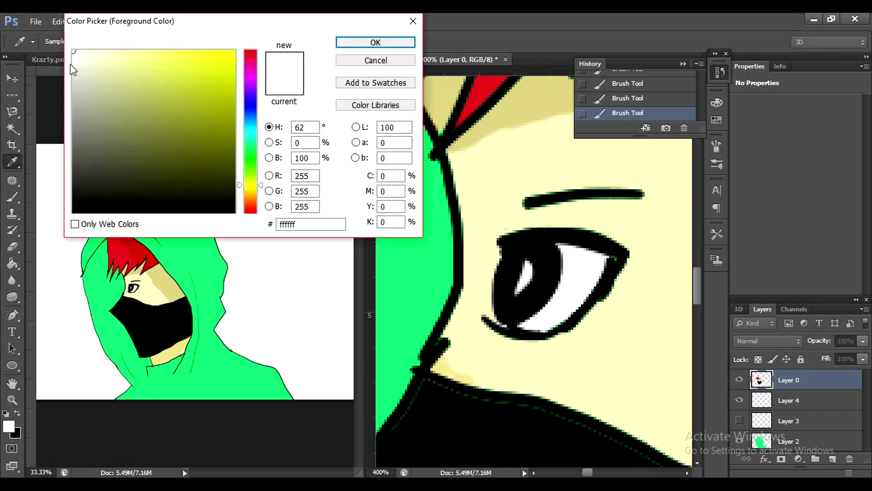
pyautogui.click(354, 44)
# Make the hood's flat-colour Layer 2 active and hide the line art layer
pyautogui.scroll(-4, 545, 301)
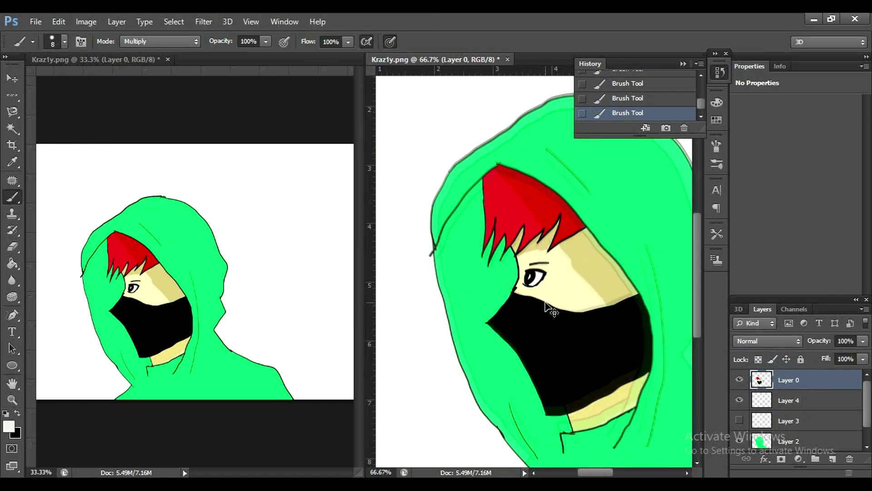
pyautogui.scroll(-1, 545, 303)
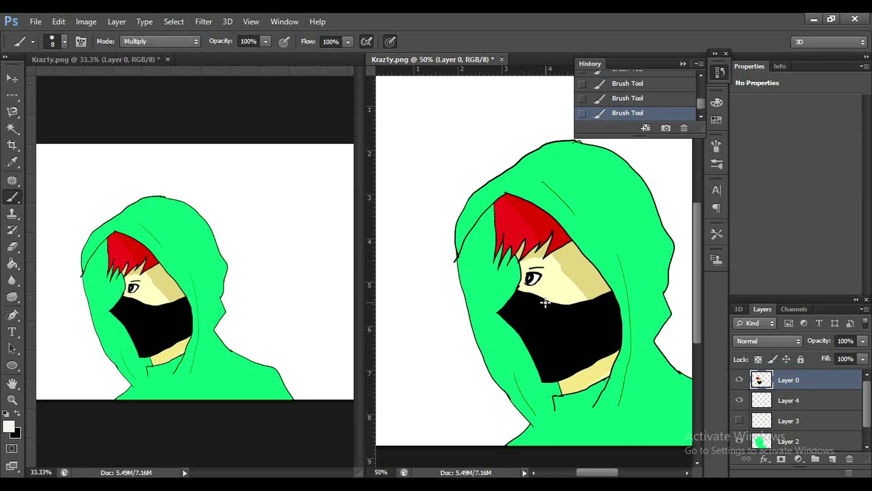
pyautogui.scroll(-1, 772, 422)
pyautogui.click(739, 441)
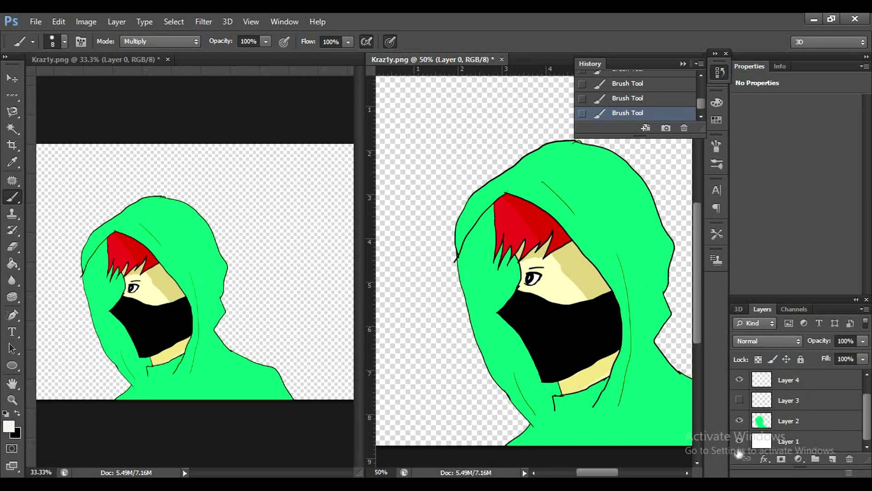
pyautogui.click(739, 440)
pyautogui.click(745, 423)
pyautogui.scroll(1, 763, 418)
pyautogui.click(739, 380)
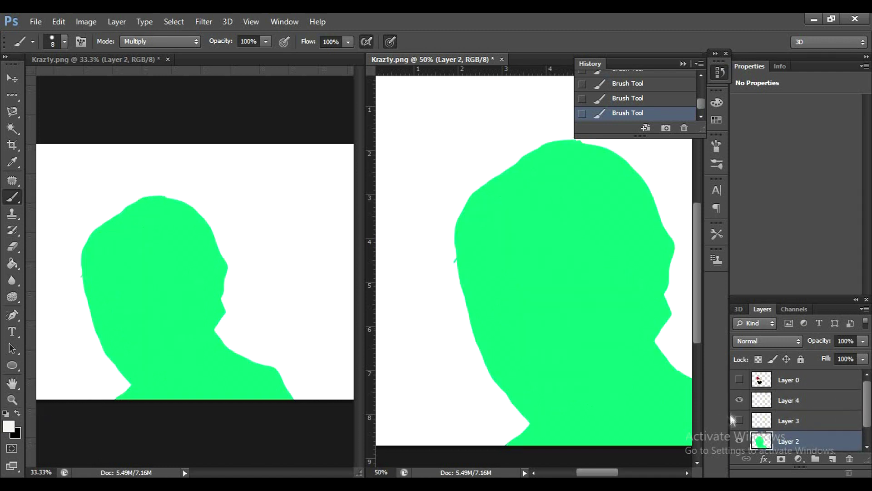
# Fill the green hood with a strong blue using the Paint Bucket, then show the line art
pyautogui.click(9, 426)
pyautogui.click(250, 106)
pyautogui.click(205, 72)
pyautogui.click(402, 41)
pyautogui.press('g')
pyautogui.click(166, 337)
pyautogui.click(739, 380)
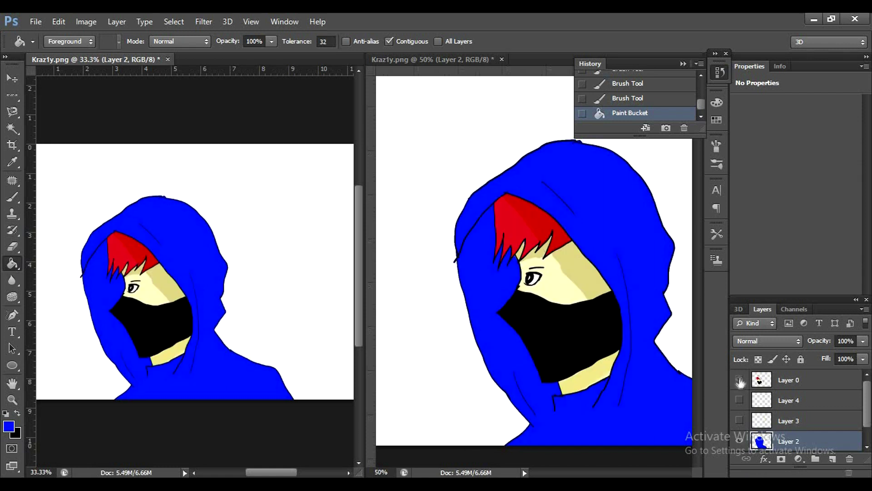
# Make Layer 0 active, try a Magic Wand background selection, deselect and zoom out
pyautogui.click(739, 379)
pyautogui.click(765, 386)
pyautogui.click(8, 426)
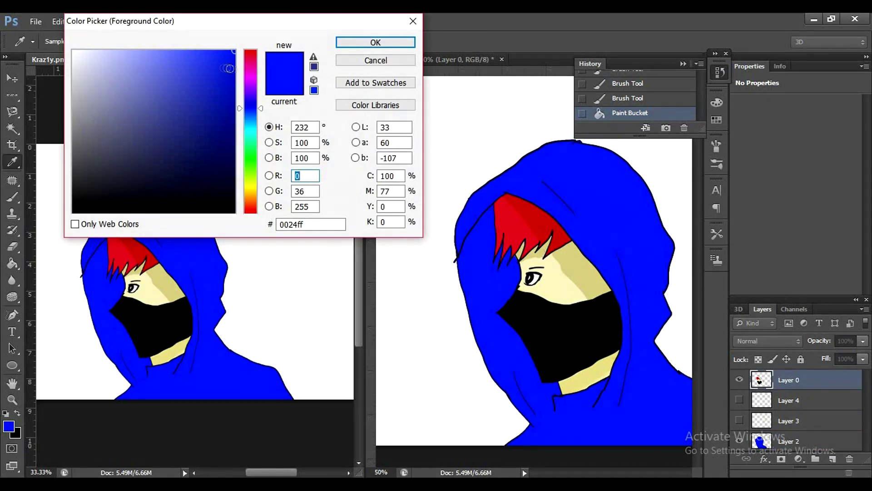
pyautogui.click(375, 42)
pyautogui.click(12, 128)
pyautogui.click(486, 292)
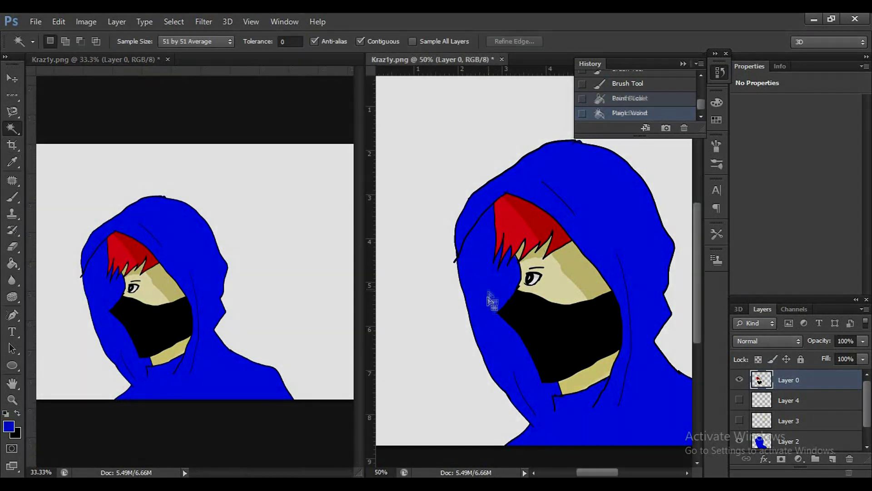
pyautogui.click(179, 155)
pyautogui.hotkey('ctrl', 'd')
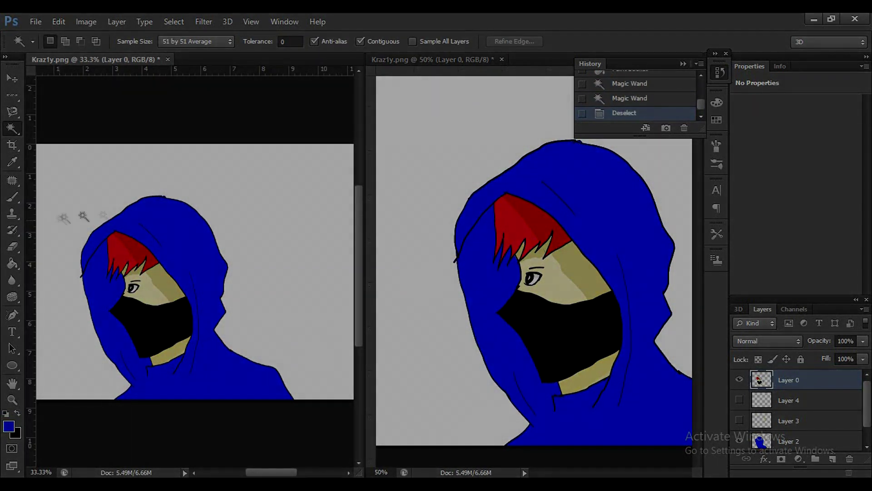
pyautogui.hotkey('ctrl', '-')
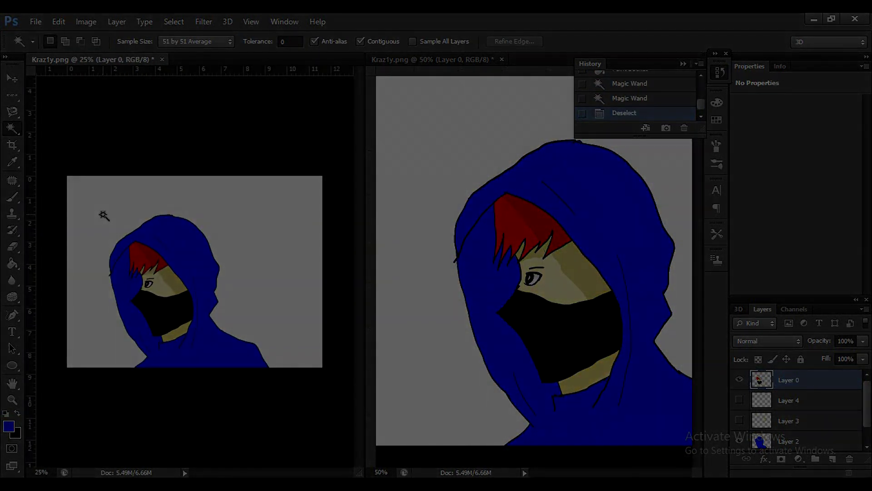